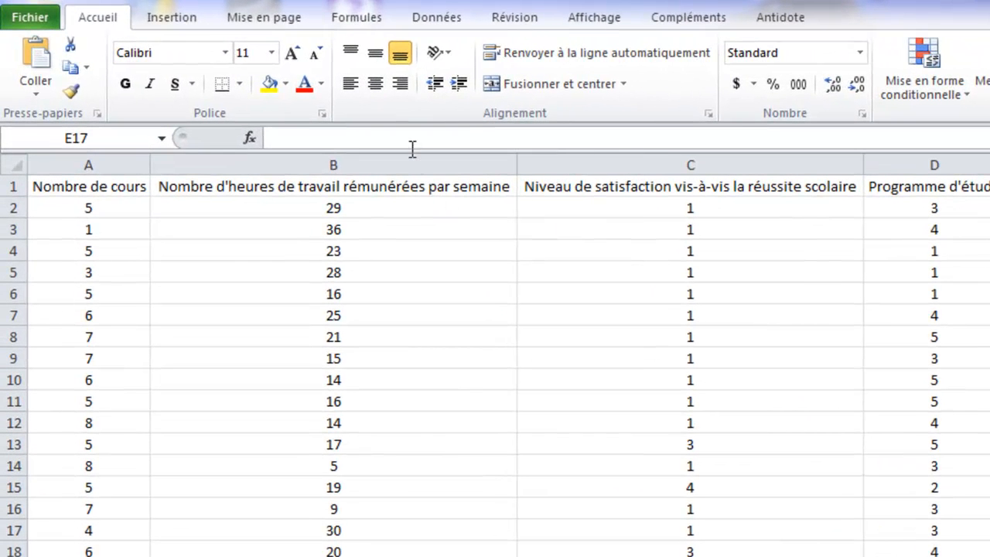
# Step: Review the workbook's defined names in the Name Manager and close it
pyautogui.click(359, 19)
pyautogui.click(735, 77)
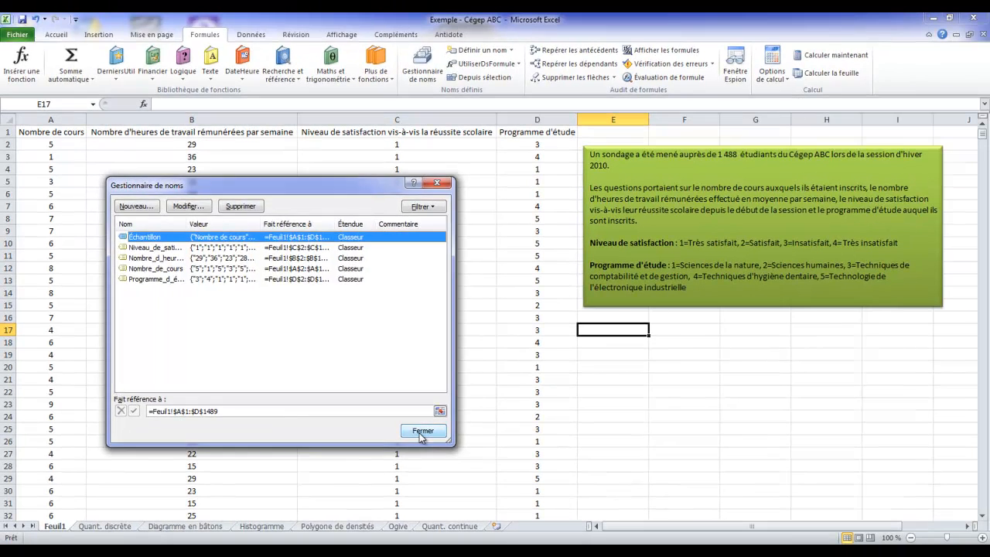
pyautogui.click(490, 453)
pyautogui.click(56, 34)
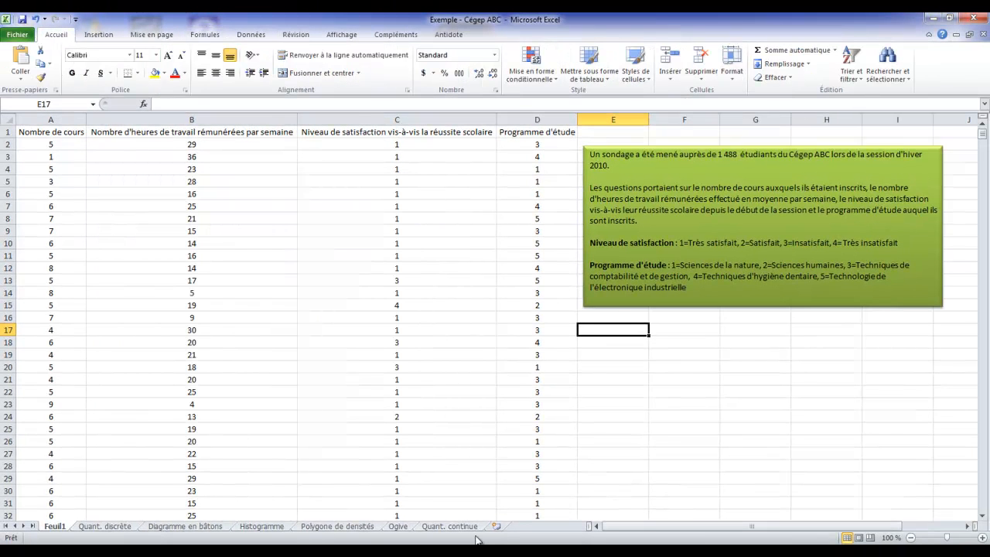
# Step: On the Quant. continue sheet, enter the label "Classe modale" in cell N1, beside the distribution table
pyautogui.click(449, 526)
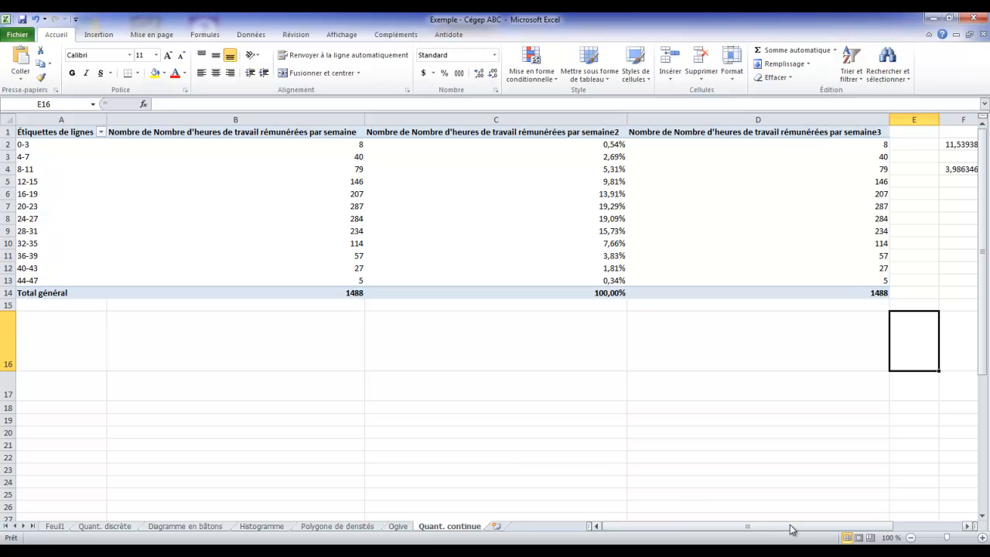
pyautogui.moveTo(802, 532); pyautogui.dragTo(850, 526)
pyautogui.click(585, 421)
pyautogui.scroll(-2, 586, 422)
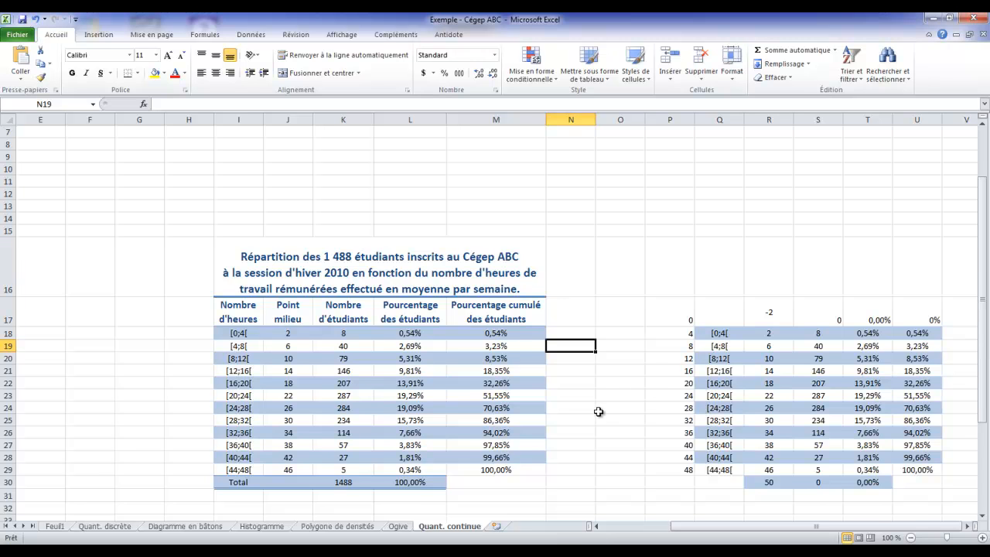
pyautogui.scroll(1, 598, 412)
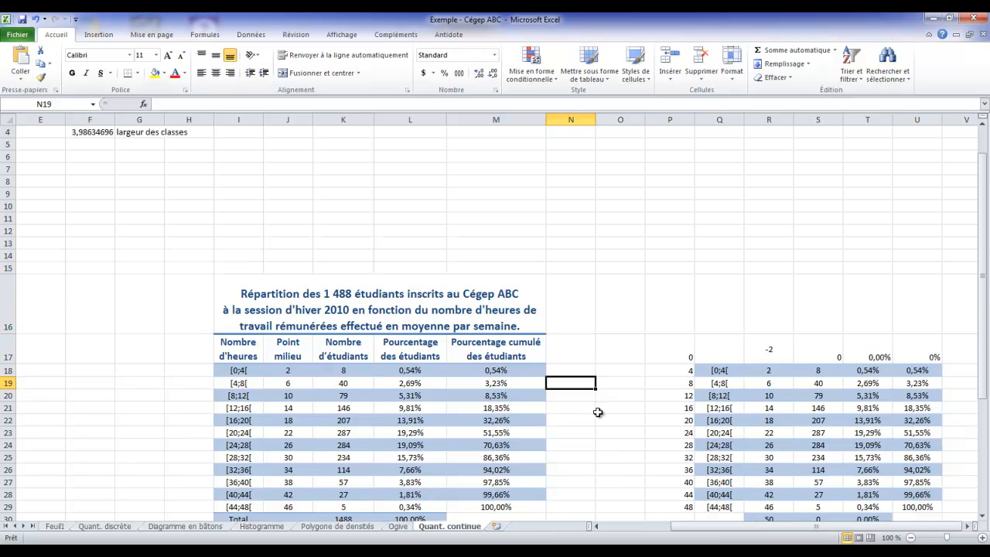
pyautogui.scroll(1, 598, 412)
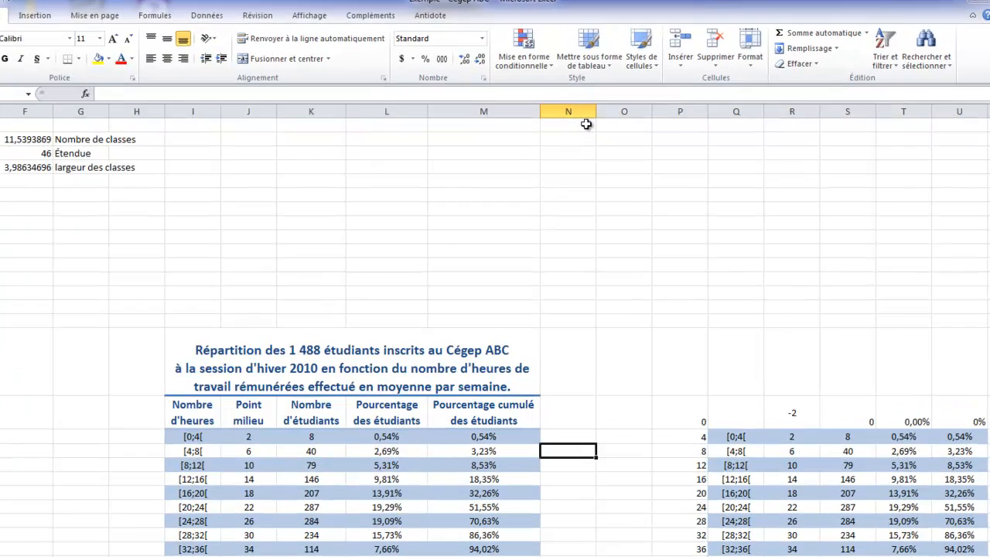
pyautogui.click(574, 131)
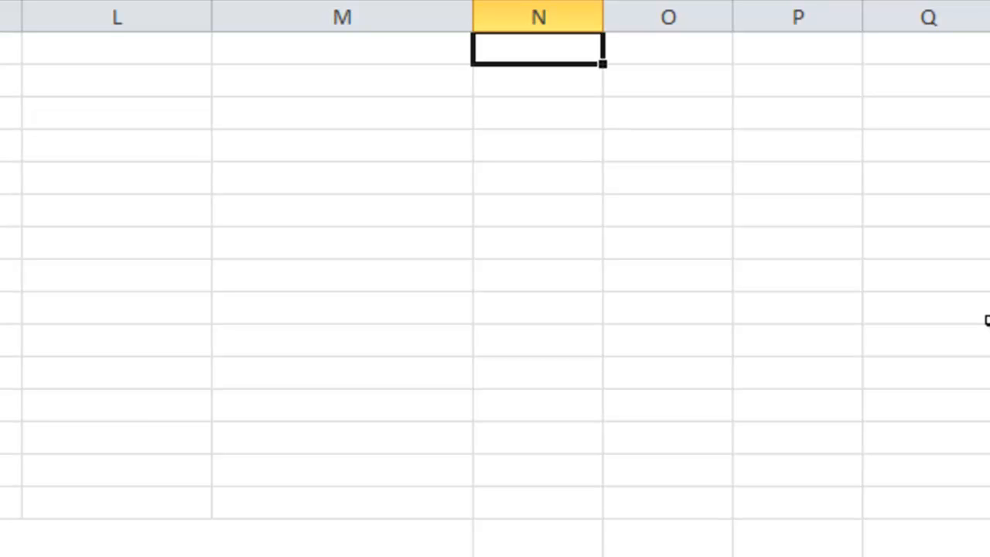
pyautogui.write('Classe')
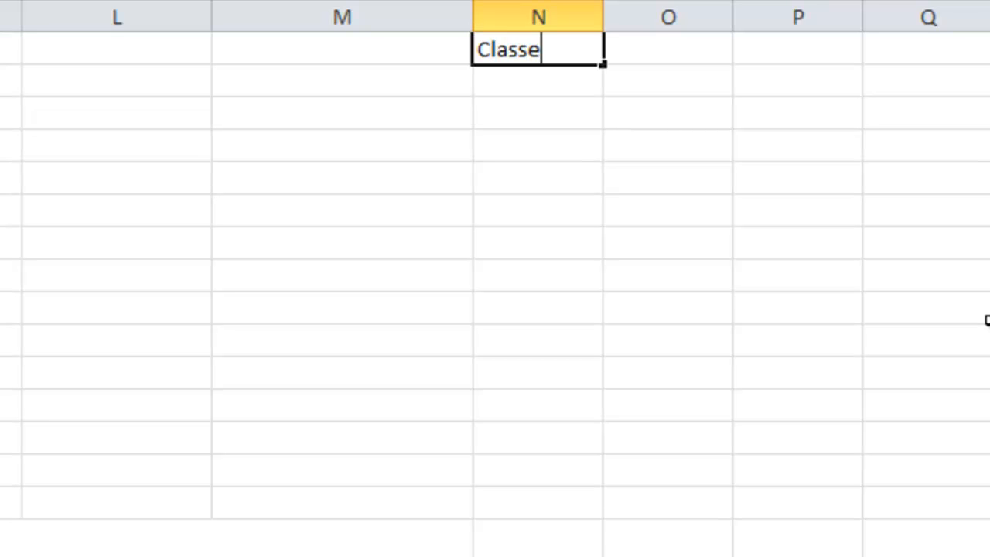
pyautogui.write(' modale')
pyautogui.press('Return')
# Step: Add the labels "Mode brut" in N2 and "Mode" in N3
pyautogui.write('Mo')
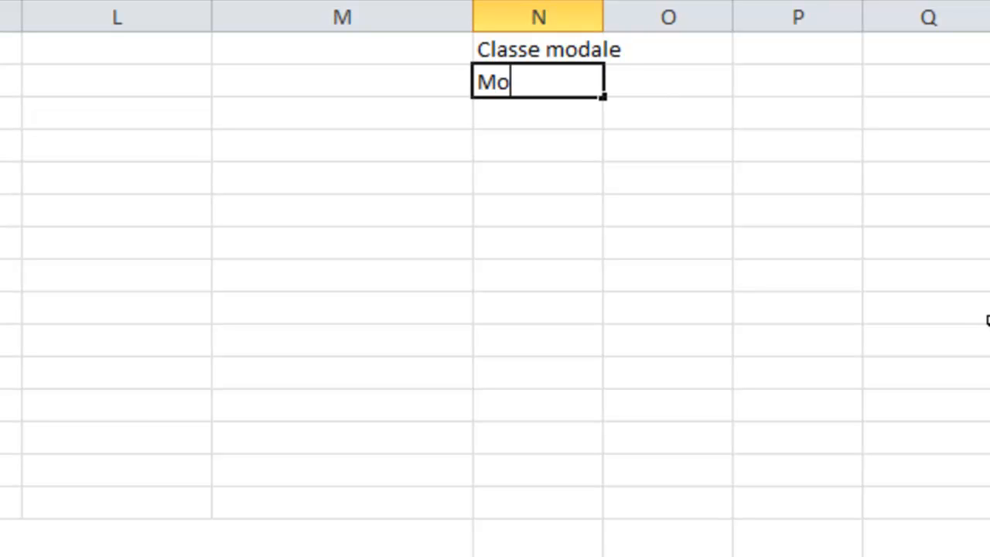
pyautogui.write('de brut')
pyautogui.press('Return')
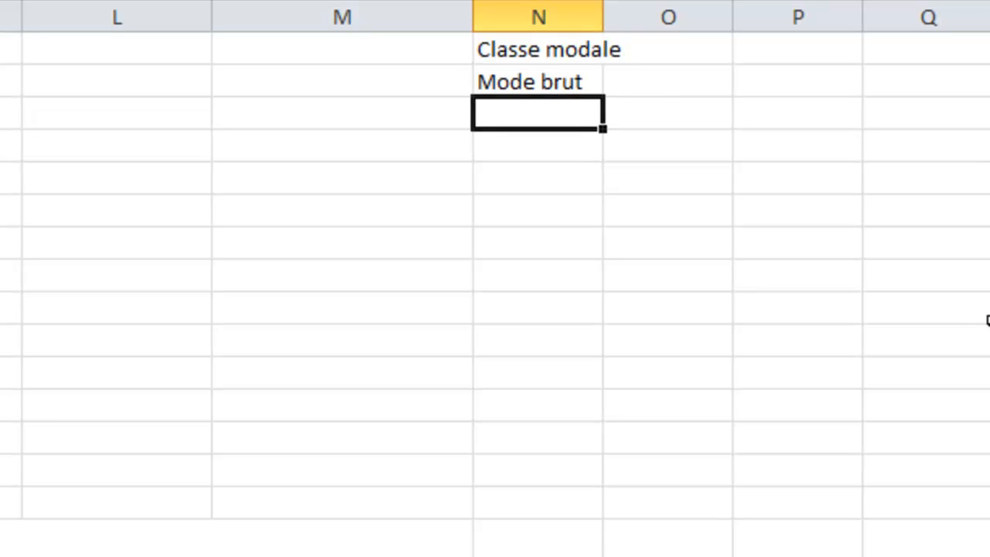
pyautogui.write('Mode')
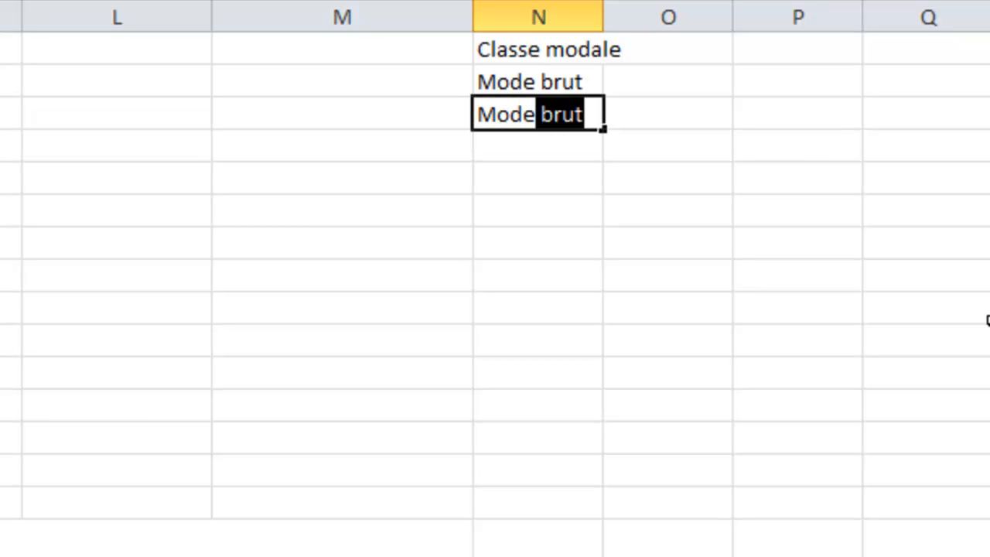
pyautogui.press('BackSpace')
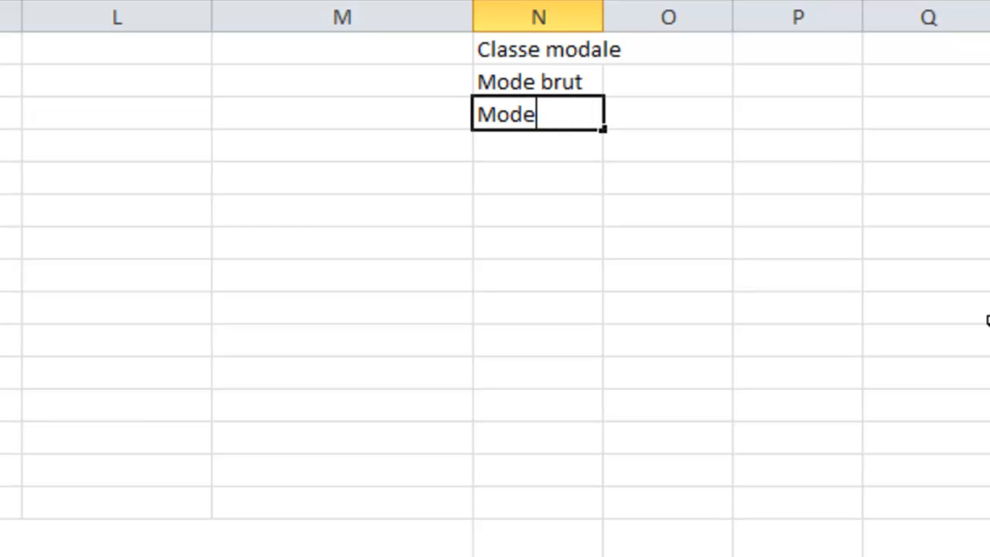
# Step: Enter the labels "Médiane" in N4 and "Moyenne" in N5
pyautogui.click(546, 155)
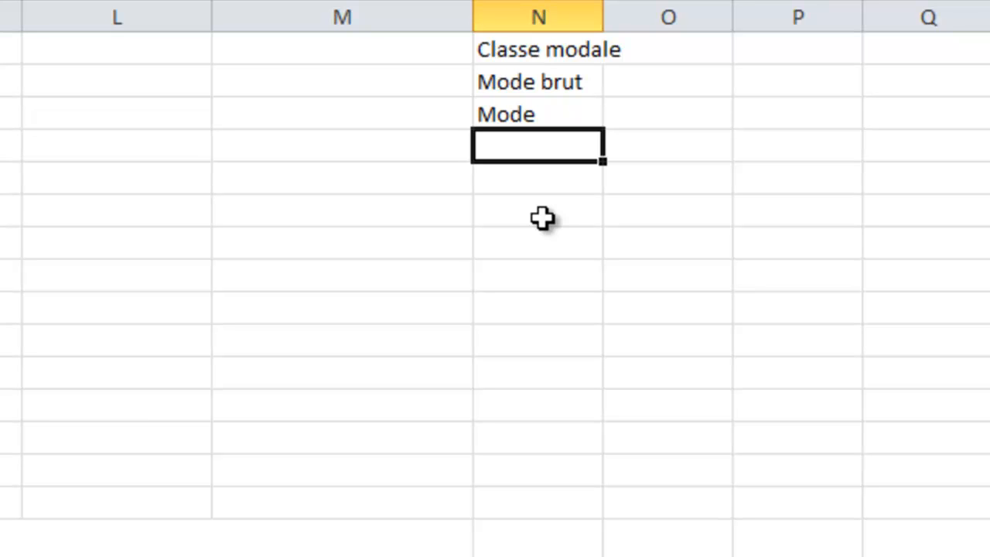
pyautogui.write('Médiane')
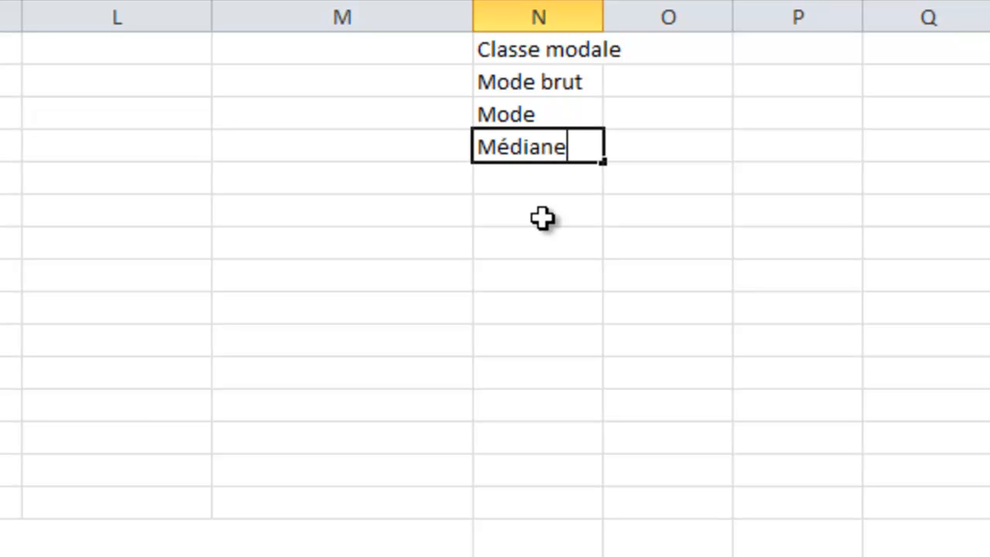
pyautogui.press('Return')
pyautogui.write('Moyenne')
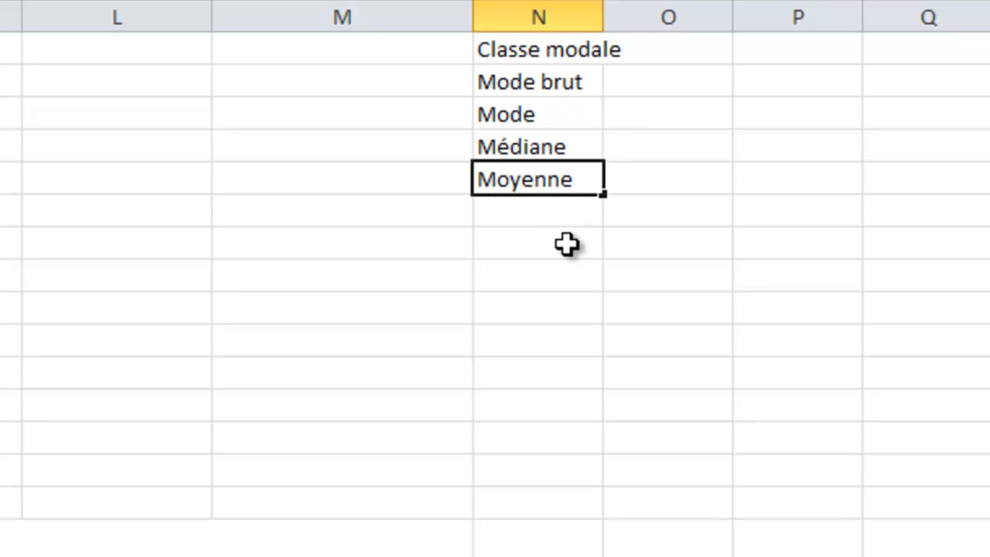
# Step: Leave N6 blank and enter the quartile labels "Q1" in N7 and "Q3" in N8
pyautogui.click(554, 246)
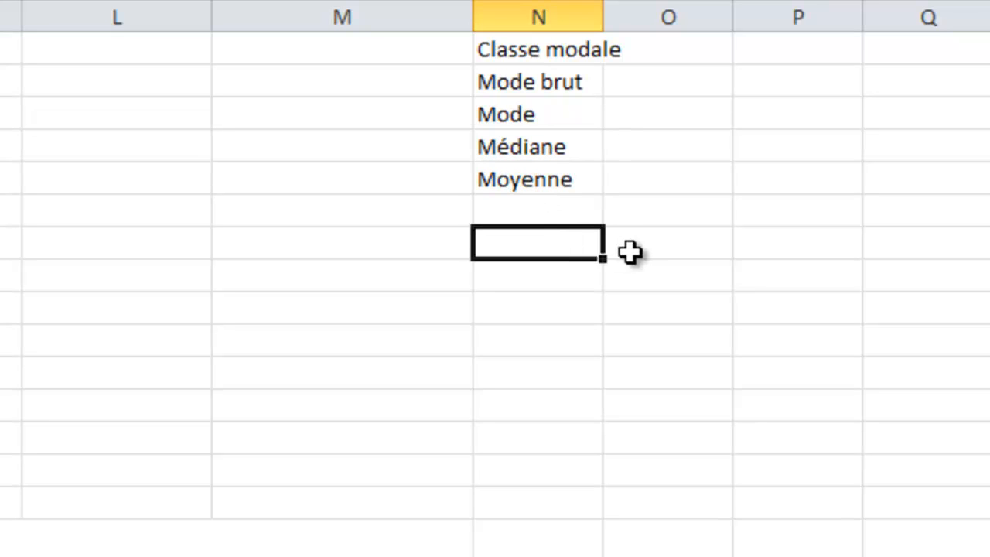
pyautogui.write('Q1')
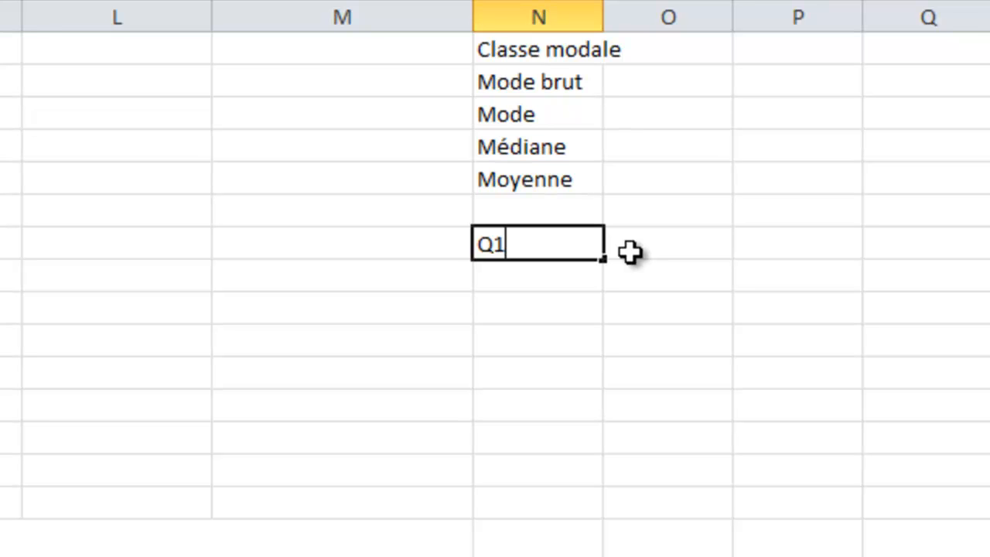
pyautogui.press('Return')
pyautogui.write('Q')
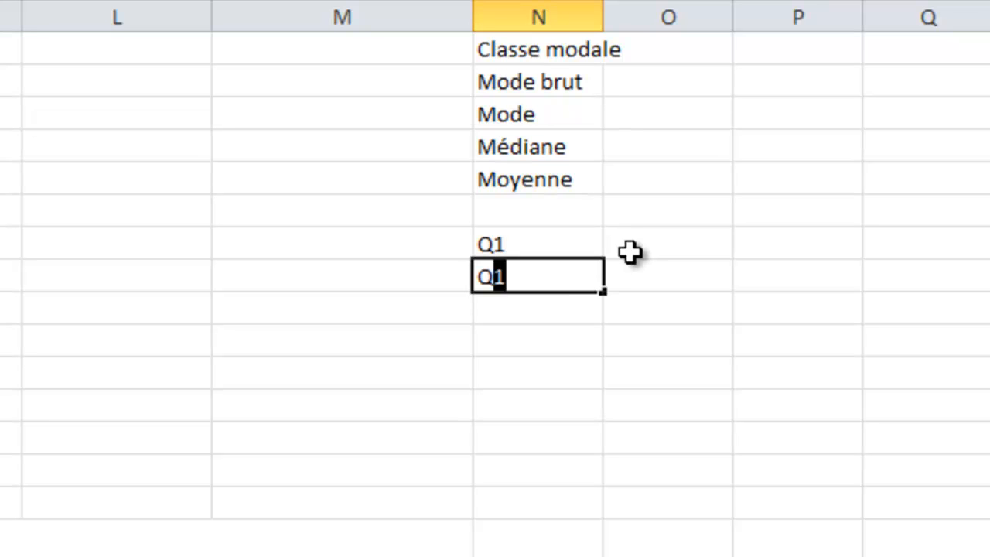
pyautogui.write('3')
pyautogui.press('Return')
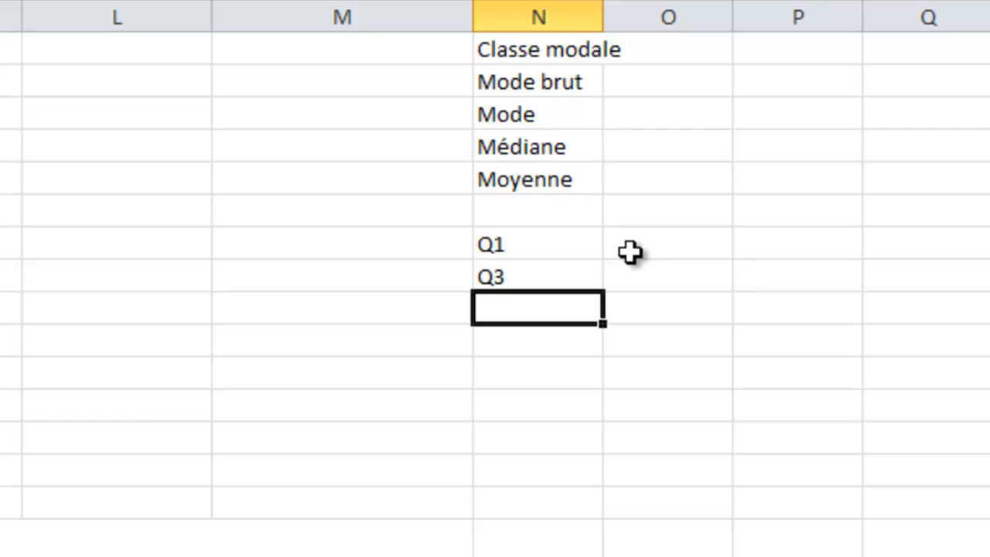
# Step: Leave N9 blank and enter the dispersion labels "Écart type" in N10 and "Étendue interquartile" in N11
pyautogui.press('Down')
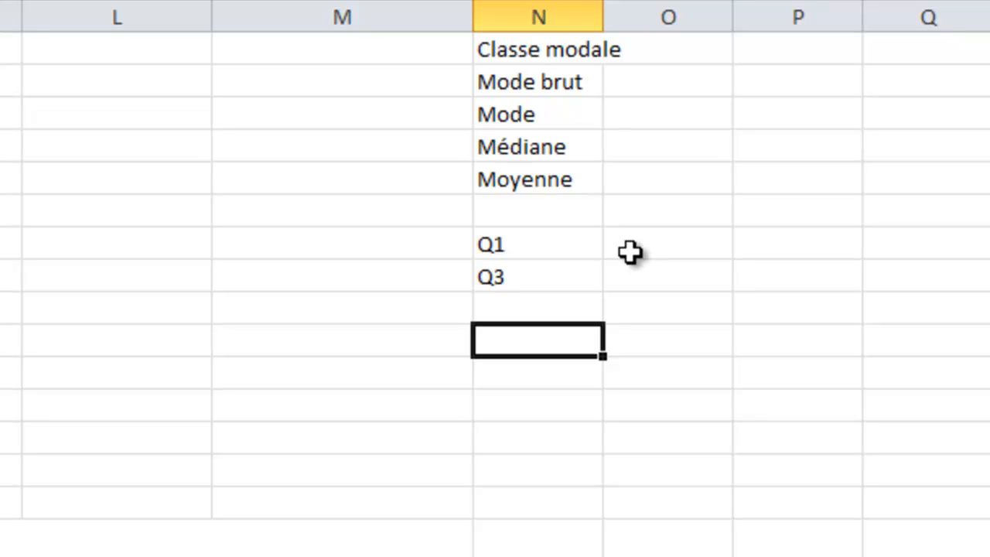
pyautogui.write('Éca')
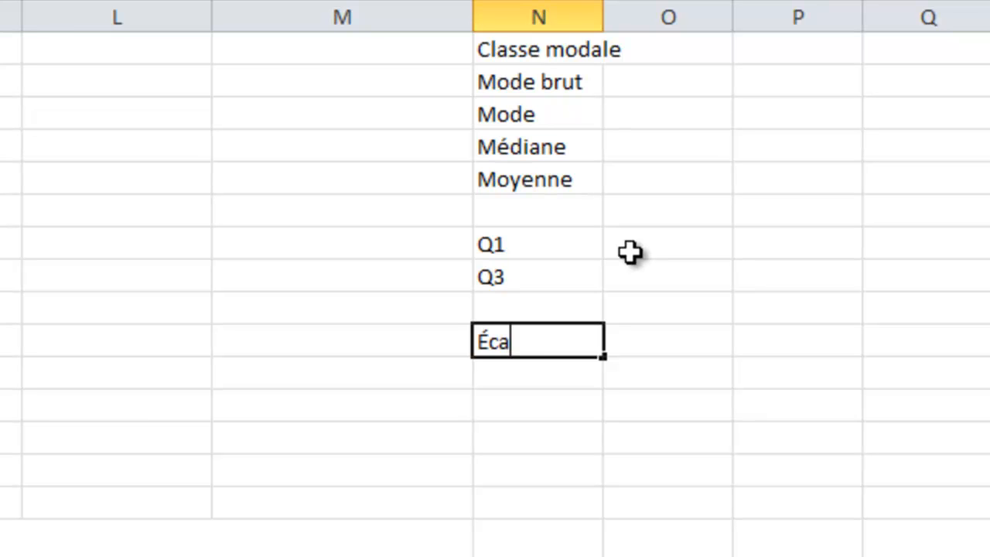
pyautogui.write('rt type')
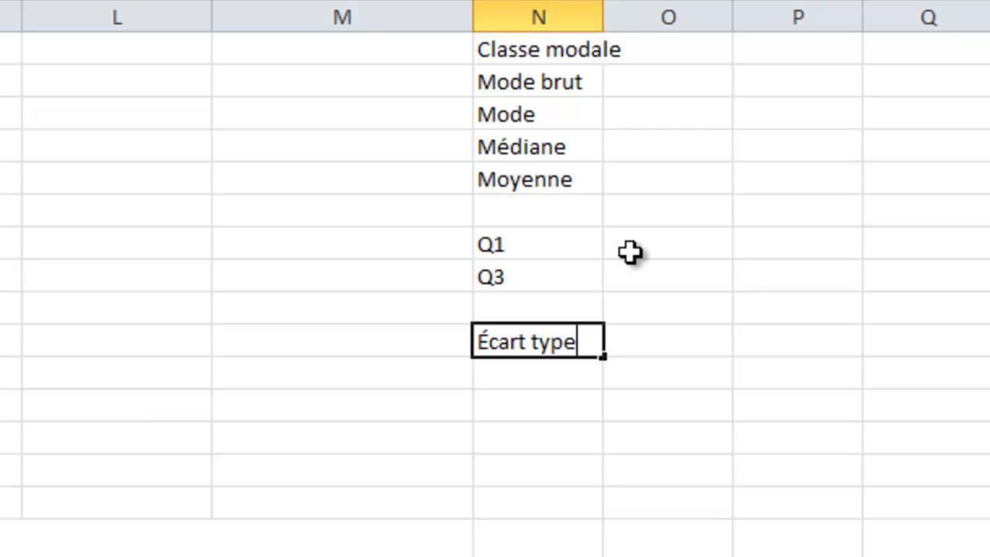
pyautogui.press('Return')
pyautogui.write('É')
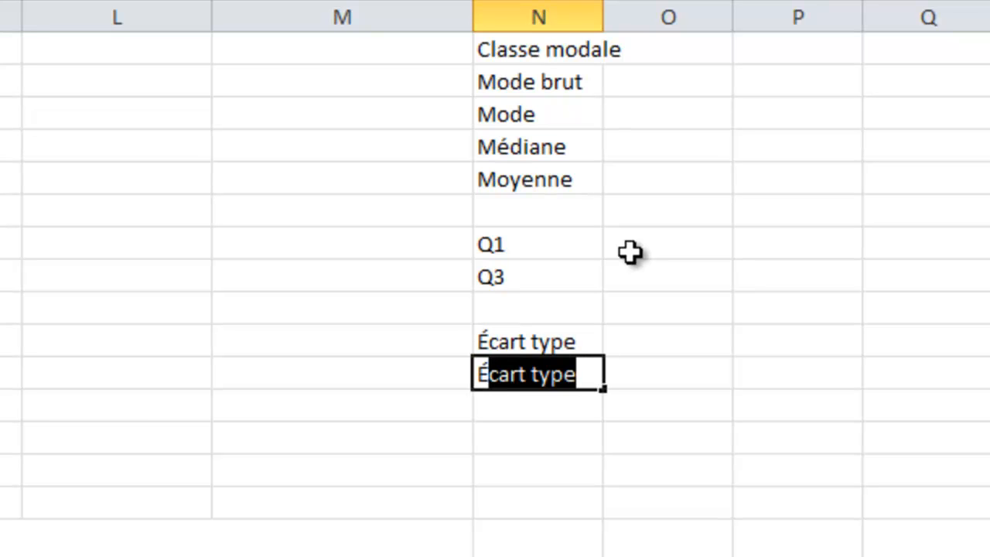
pyautogui.write('tendue interquart')
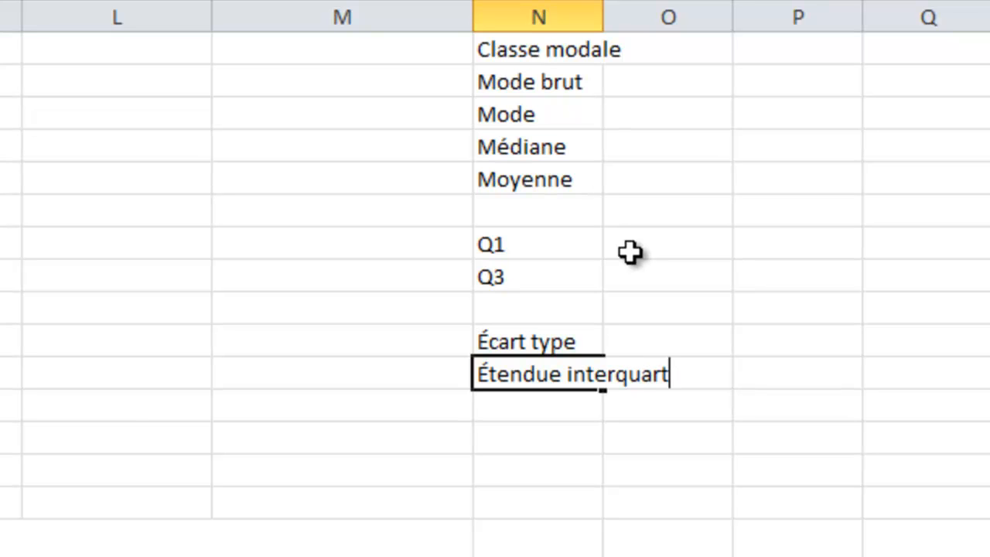
pyautogui.write('ile')
pyautogui.press('Return')
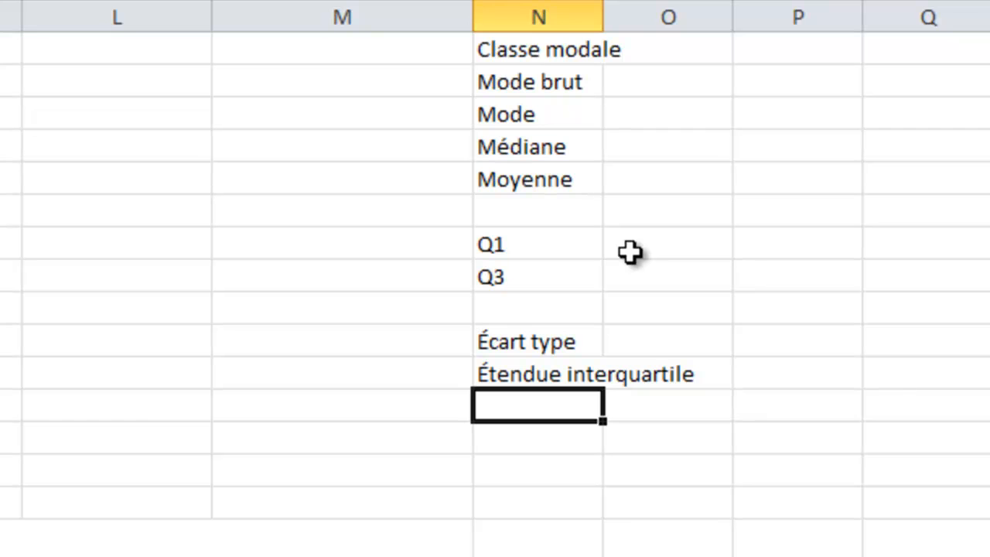
# Step: Enter the label "Coefficient de variation" in N12
pyautogui.write('Co')
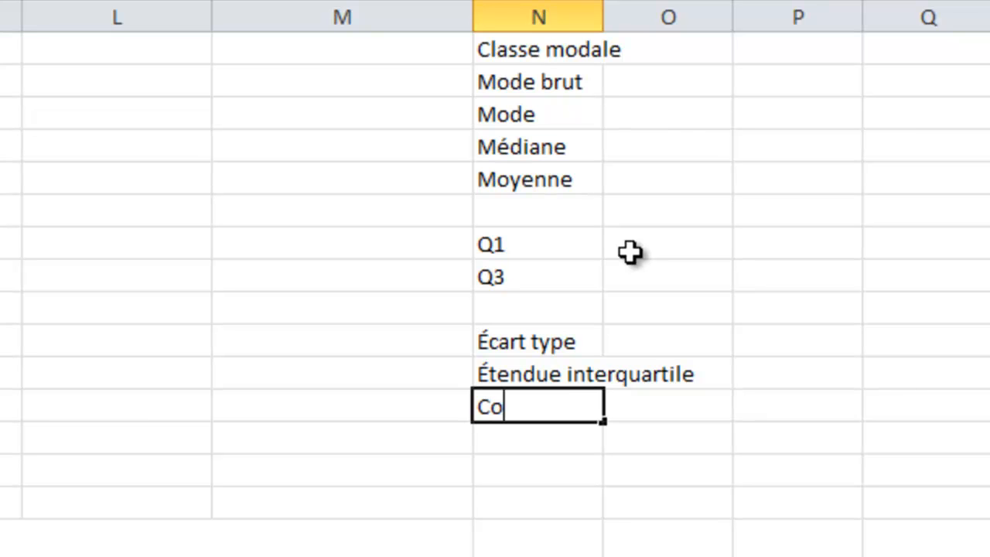
pyautogui.write('efficient de ')
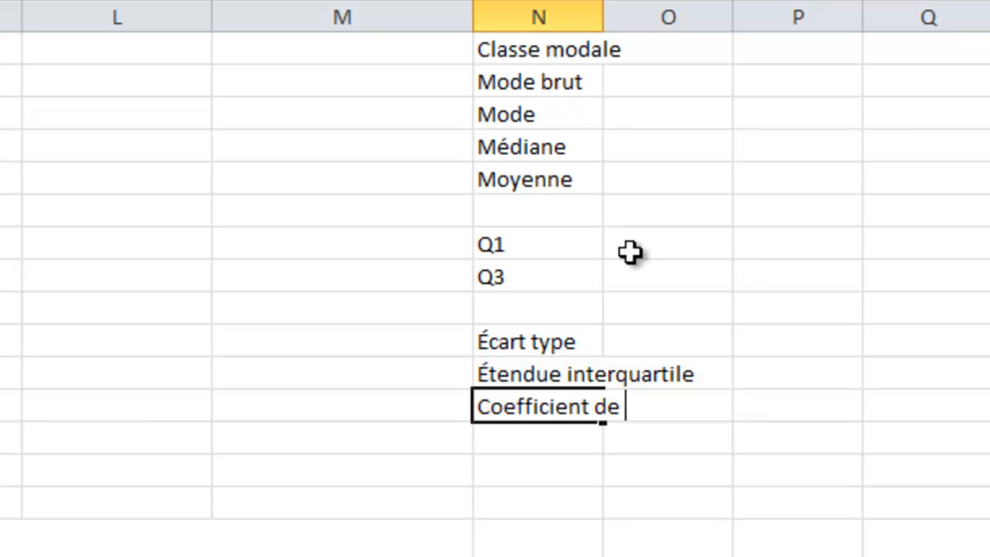
pyautogui.write('variation')
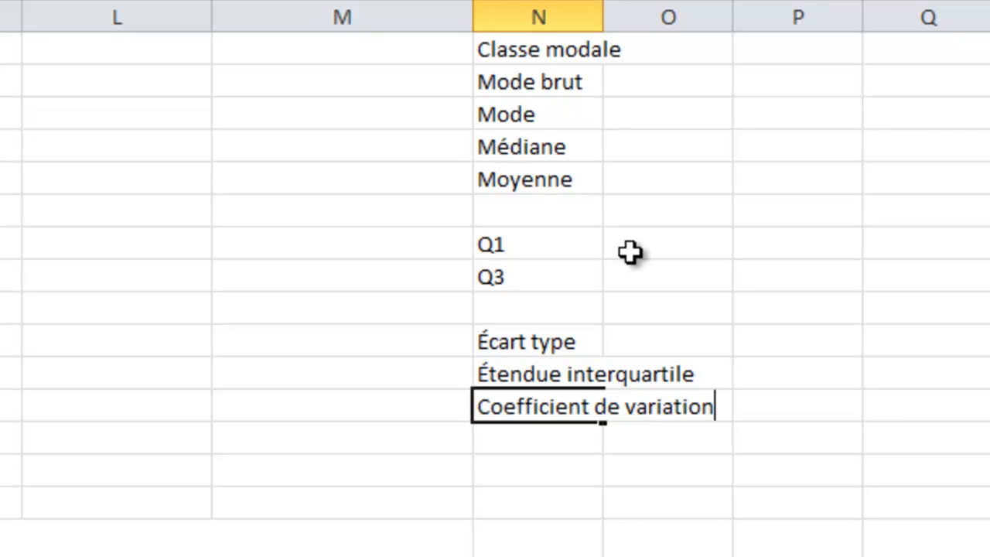
# Step: Leave N13 blank and enter the labels "Pearson 1" in N14 and "Pearson 2" in N15
pyautogui.click(550, 479)
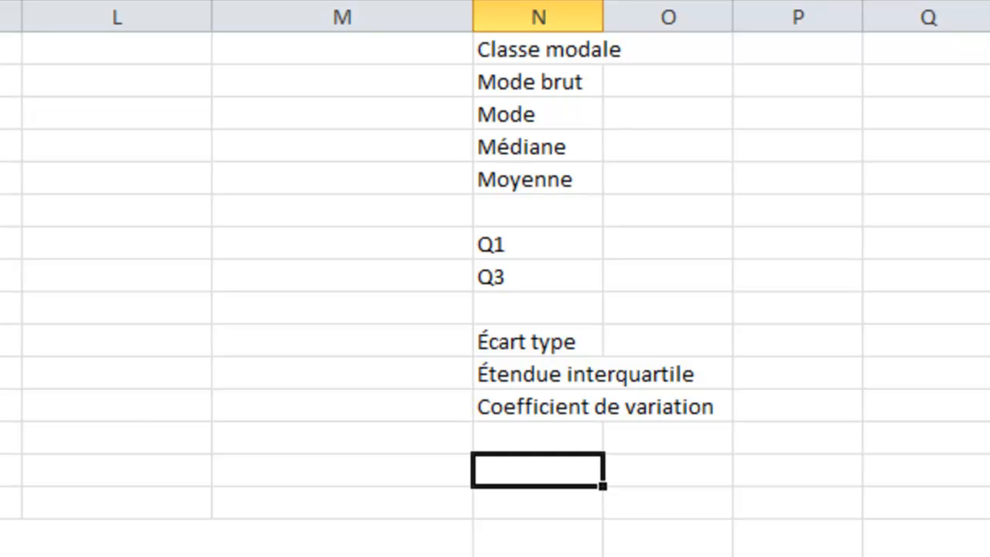
pyautogui.write('Pearson 1')
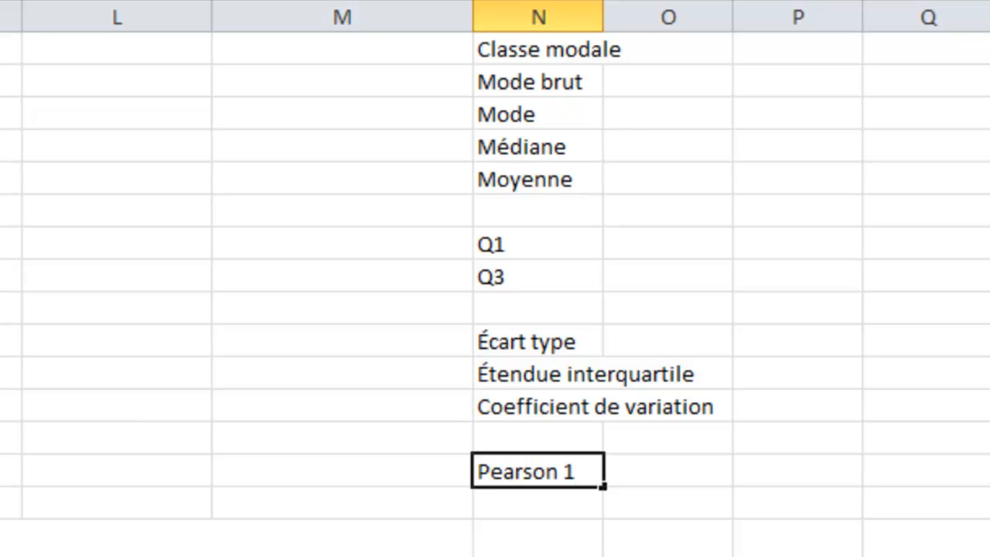
pyautogui.press('Return')
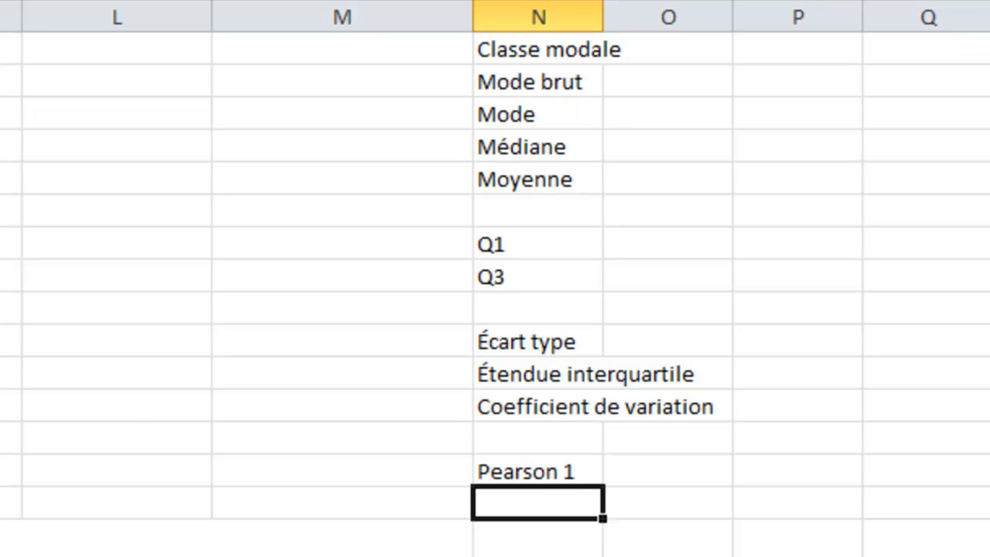
pyautogui.write('Pe')
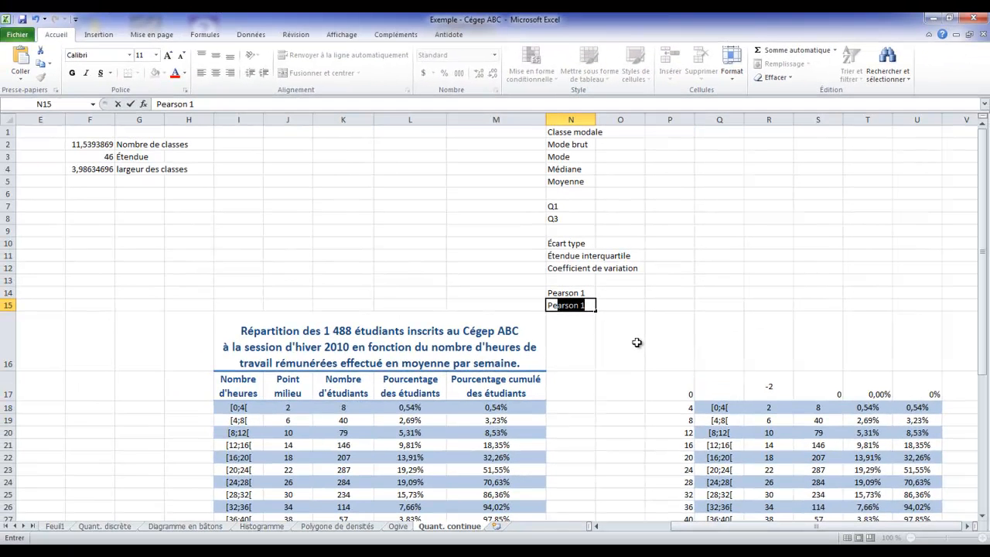
pyautogui.press('Tab')
pyautogui.press('Left')
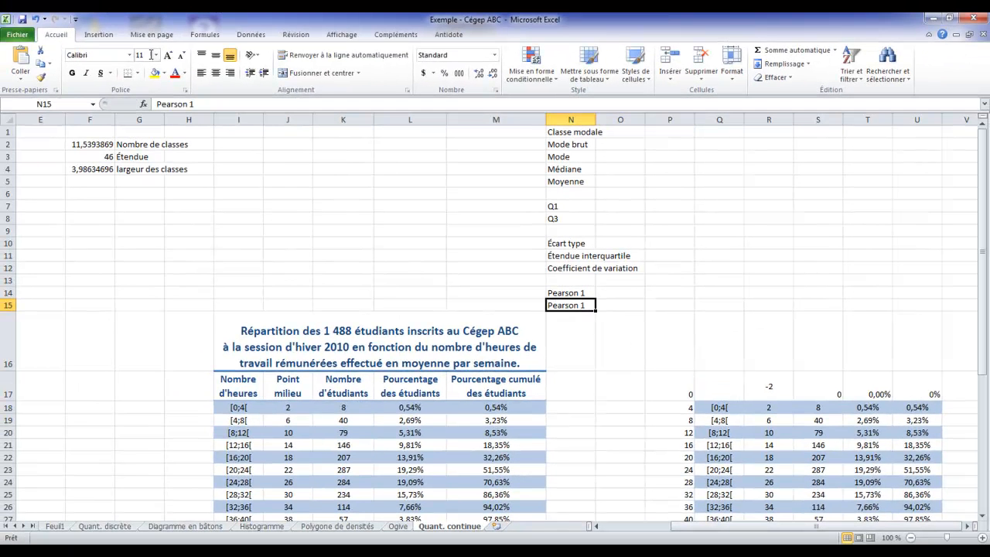
pyautogui.click(200, 104)
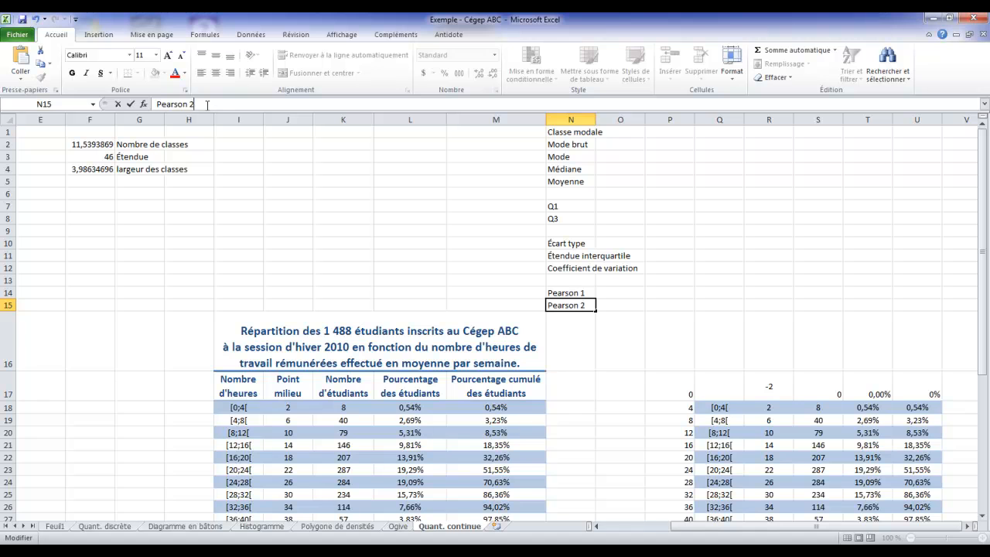
pyautogui.write('2')
pyautogui.press('Return')
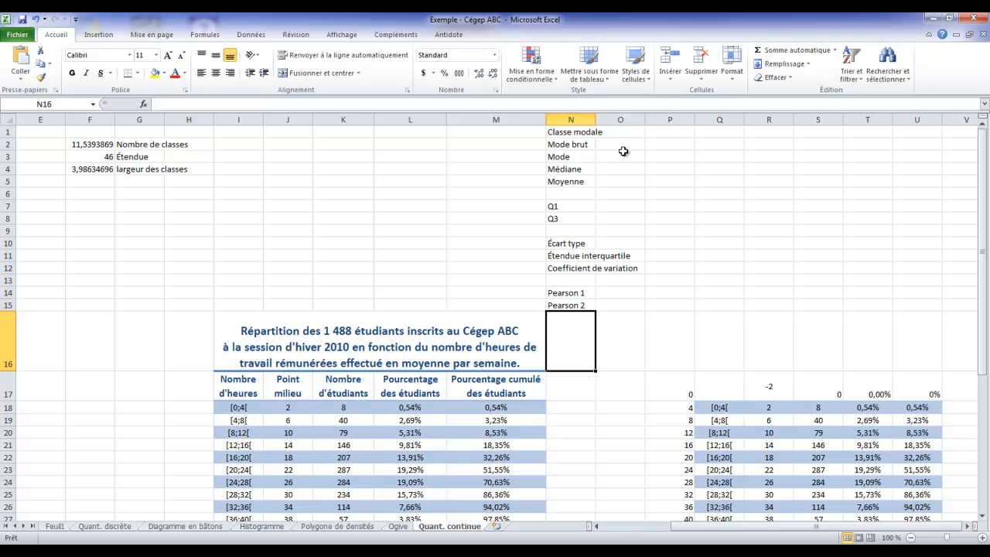
# Step: Widen column N so the longest statistic labels fit inside the column
pyautogui.moveTo(596, 121); pyautogui.dragTo(642, 121)
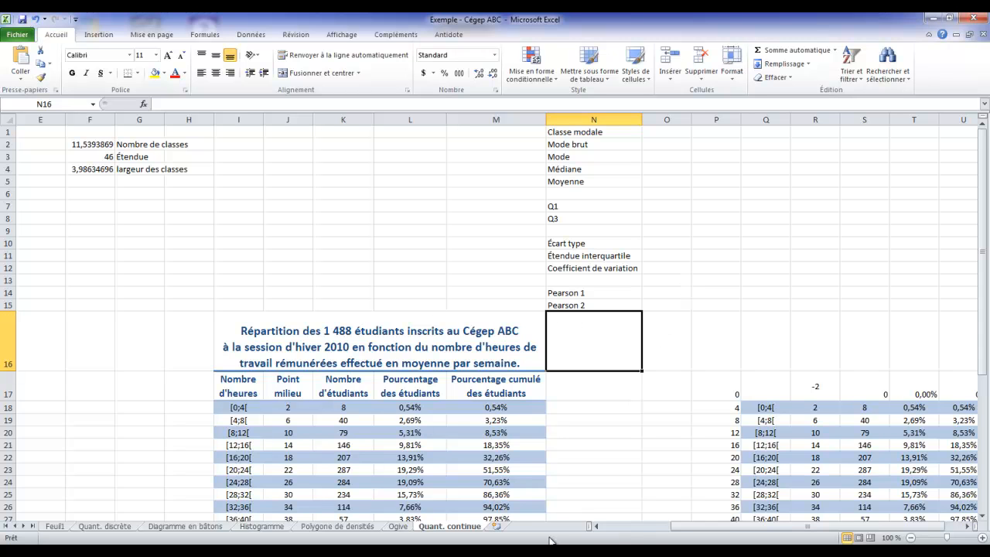
# Step: Review the raw weekly paid work hours data in column B of Feuil1, and return to the Quant. continue sheet
pyautogui.click(54, 526)
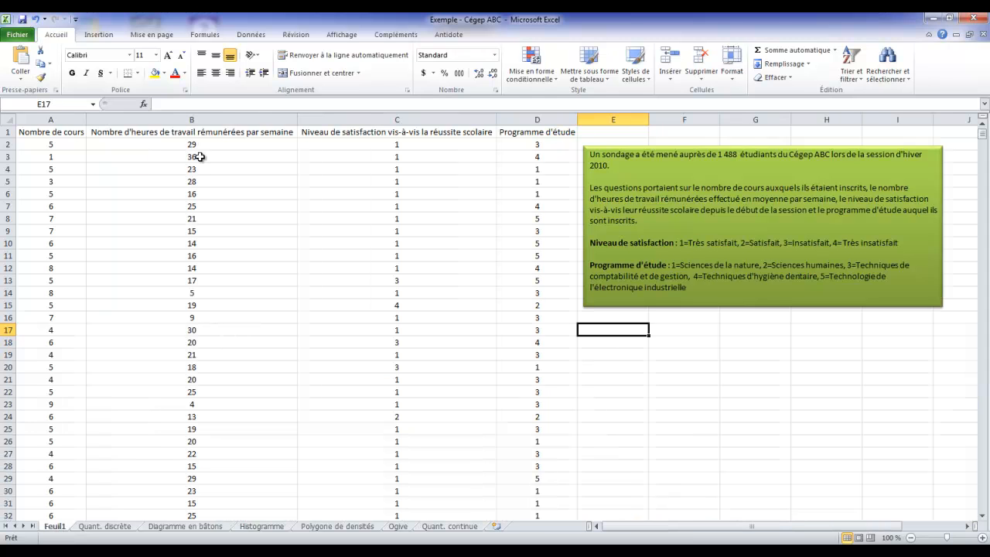
pyautogui.moveTo(209, 146); pyautogui.dragTo(211, 223)
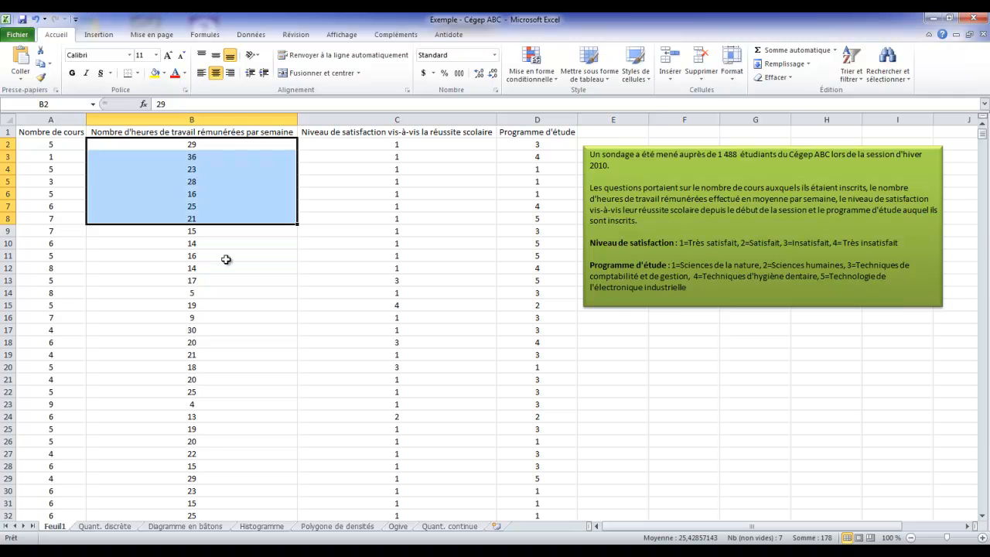
pyautogui.click(449, 526)
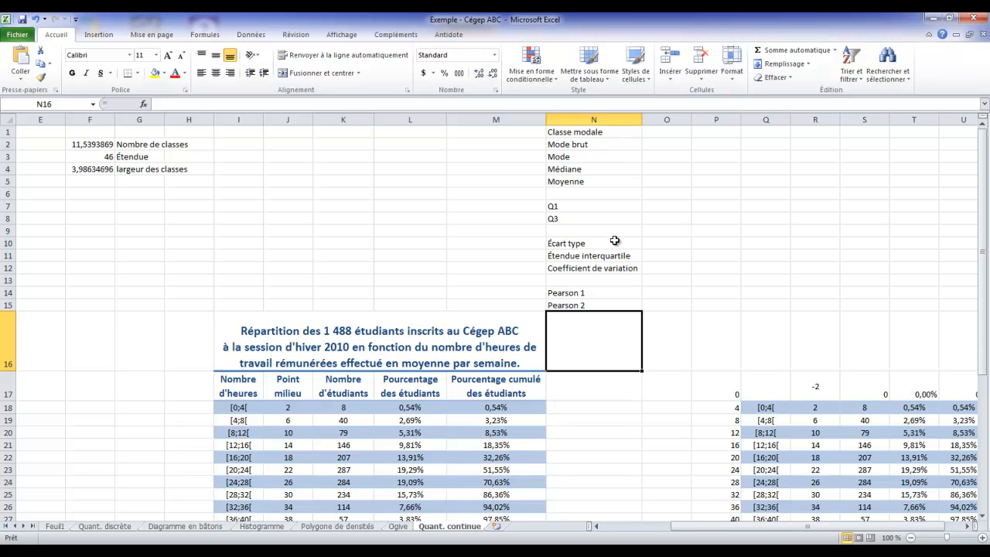
pyautogui.click(633, 424)
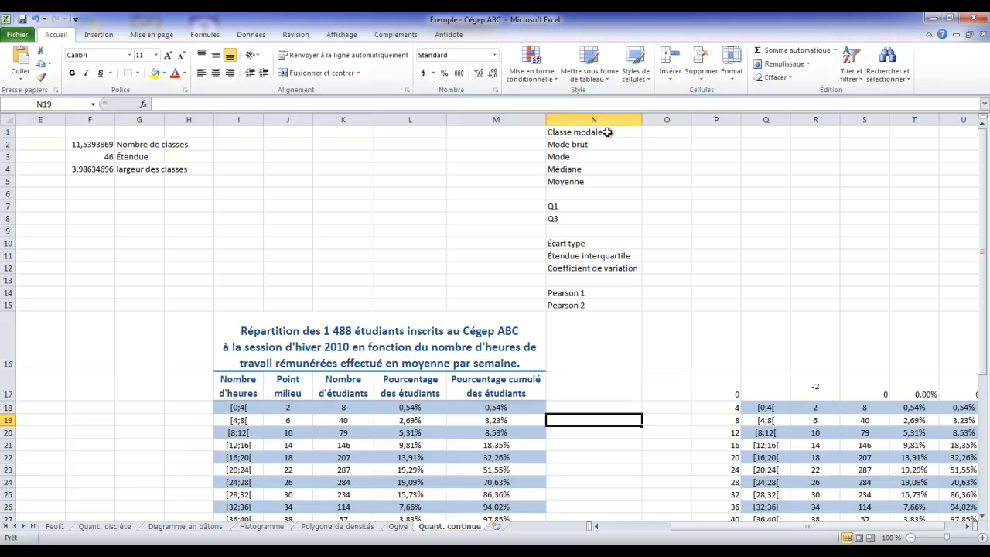
# Step: Find the highest percentages in the distribution table and reference their classes beside "Classe modale", with =I23 in O1 and =I24 in P1
pyautogui.moveTo(982, 155); pyautogui.dragTo(984, 227)
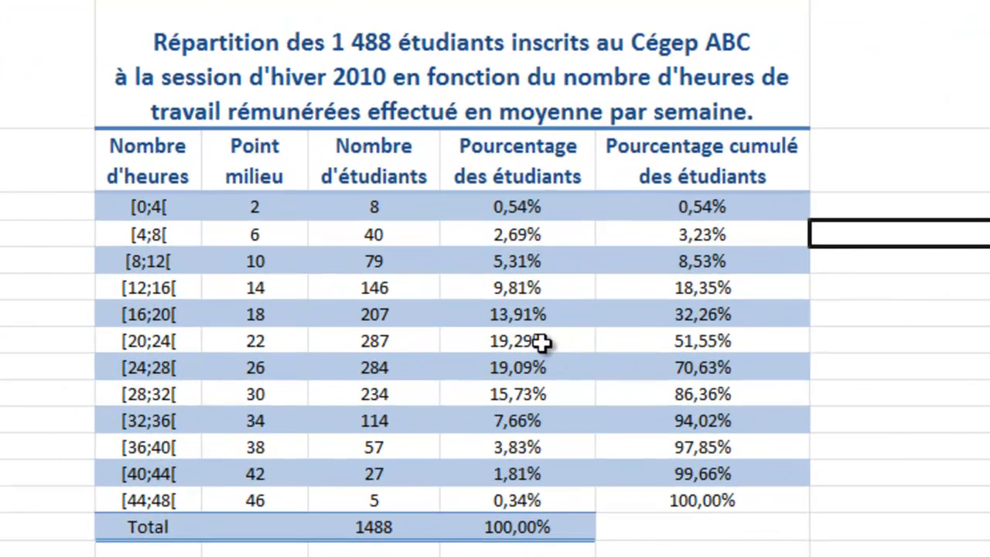
pyautogui.click(558, 340)
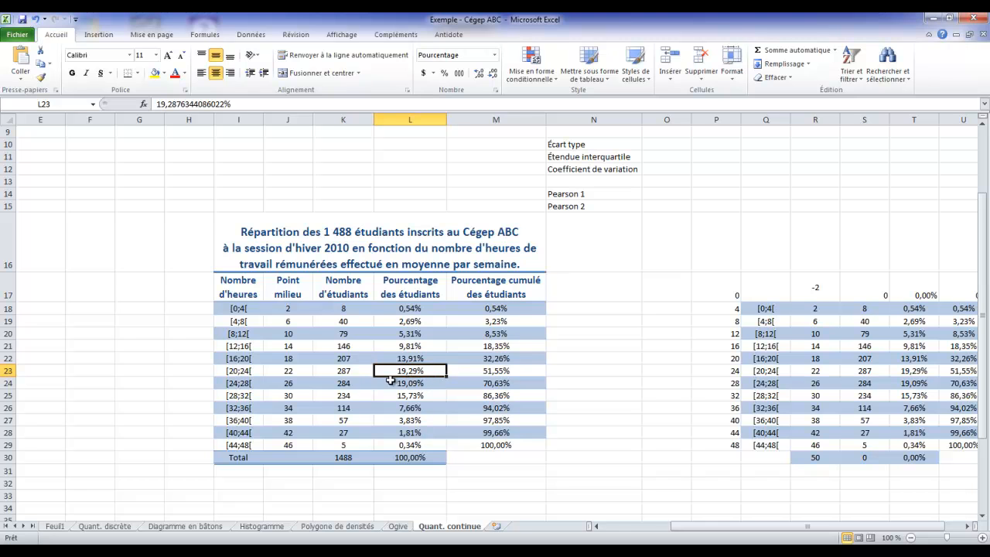
pyautogui.scroll(3, 632, 287)
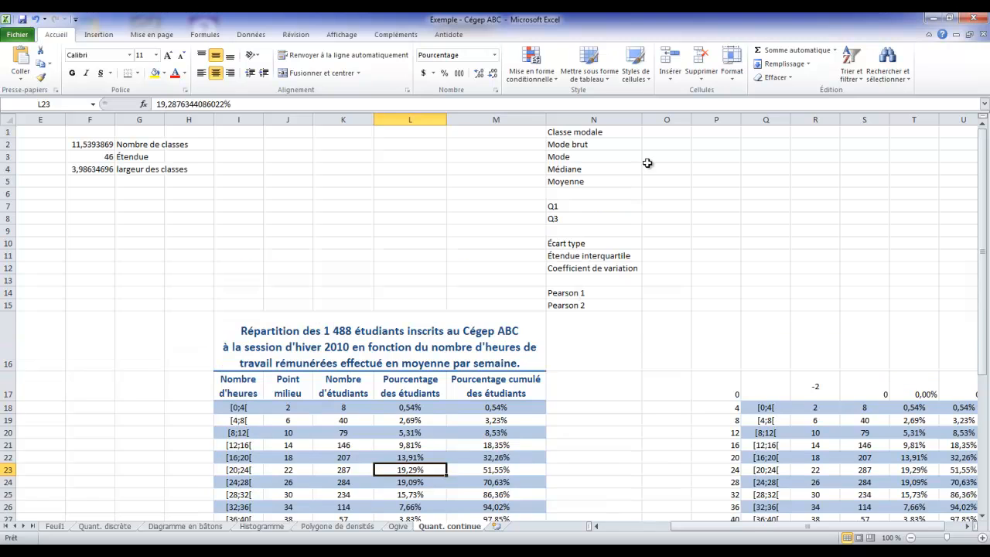
pyautogui.click(661, 132)
pyautogui.write('=')
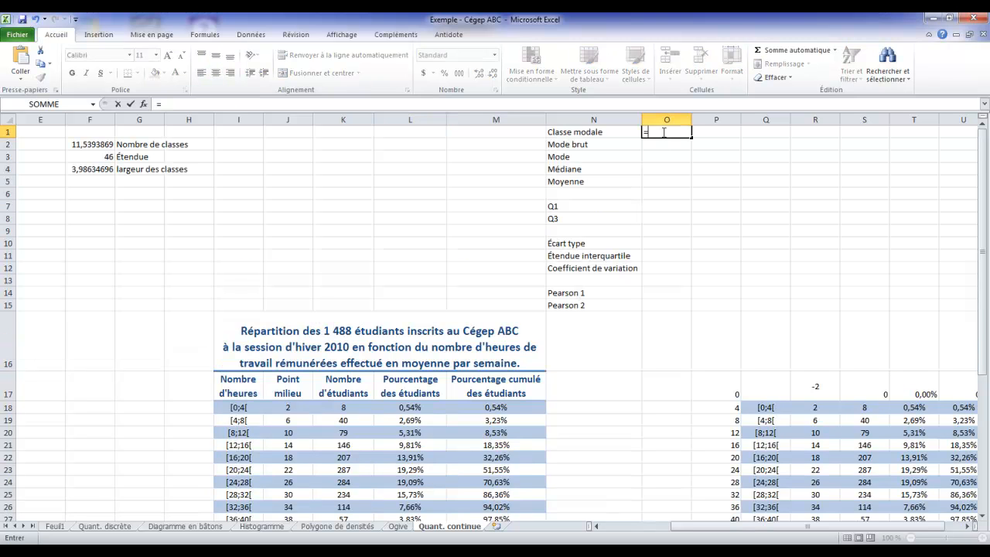
pyautogui.click(246, 469)
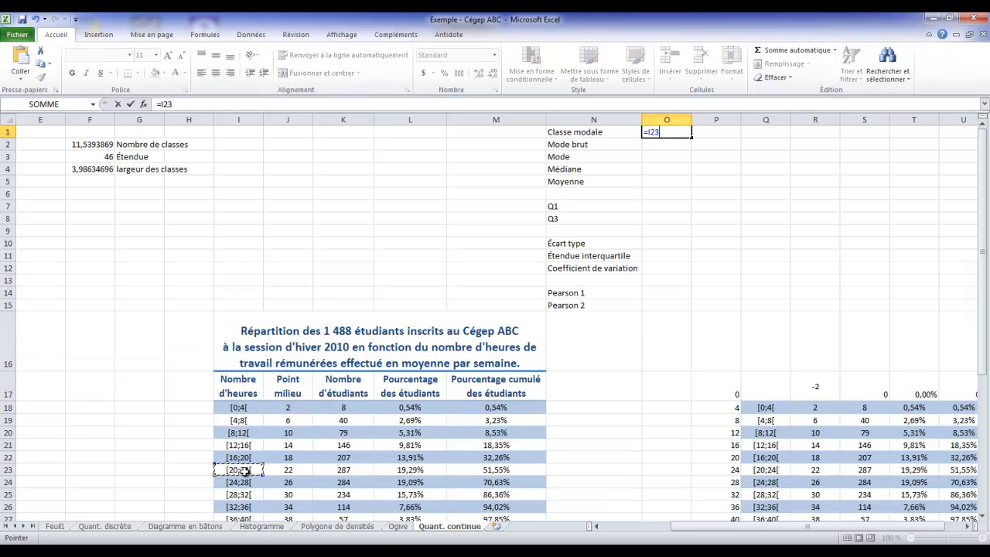
pyautogui.press('Return')
pyautogui.click(711, 132)
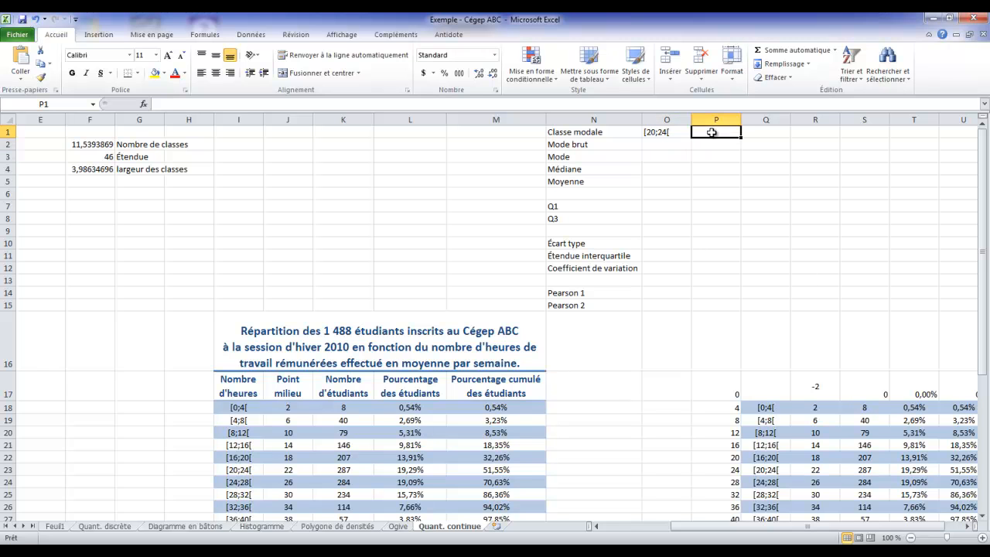
pyautogui.write('=')
pyautogui.click(246, 482)
pyautogui.click(668, 144)
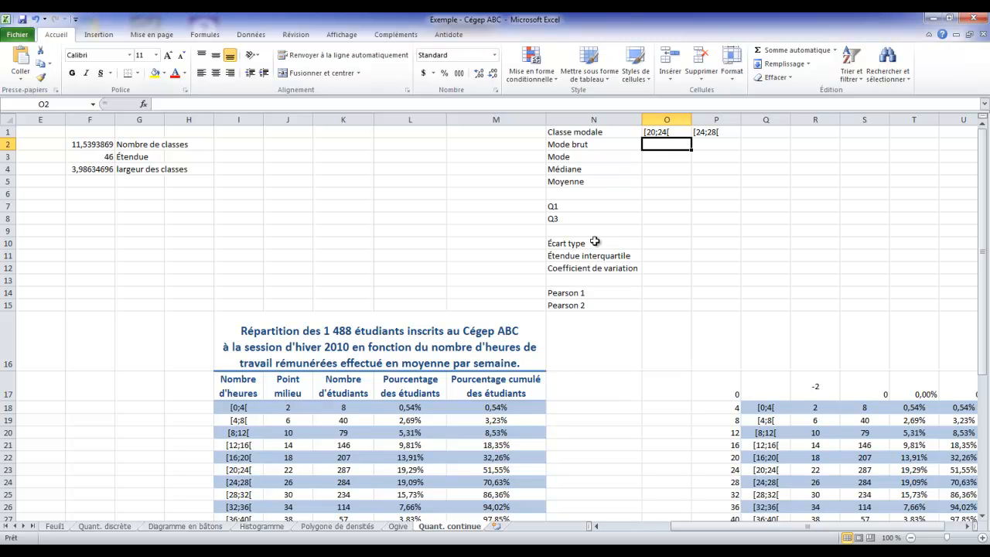
# Step: Fill the "Mode brut" row with the midpoints of both modal classes, referencing J23 in O2 and J24 in P2
pyautogui.write('=')
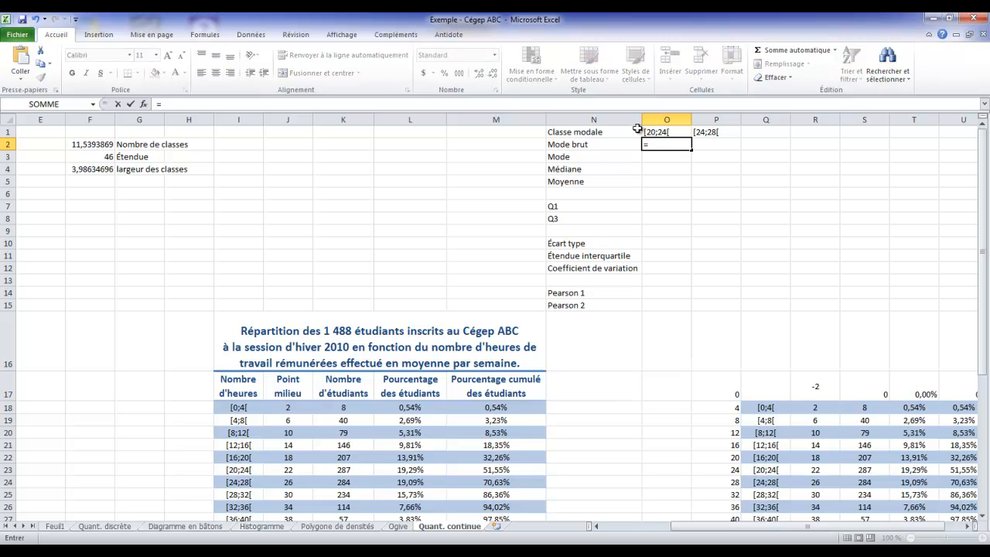
pyautogui.click(289, 469)
pyautogui.press('Return')
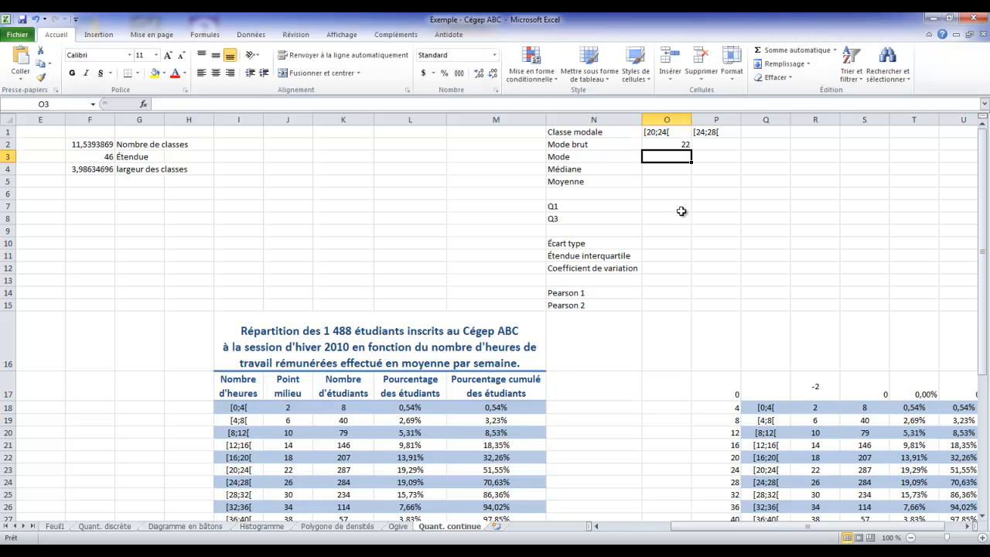
pyautogui.click(716, 144)
pyautogui.write('=')
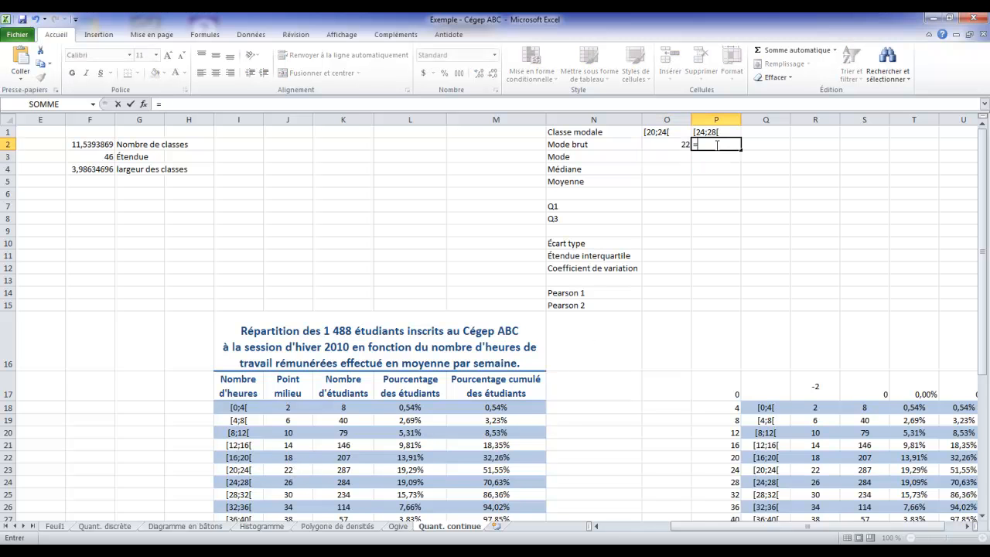
pyautogui.click(302, 481)
pyautogui.press('Return')
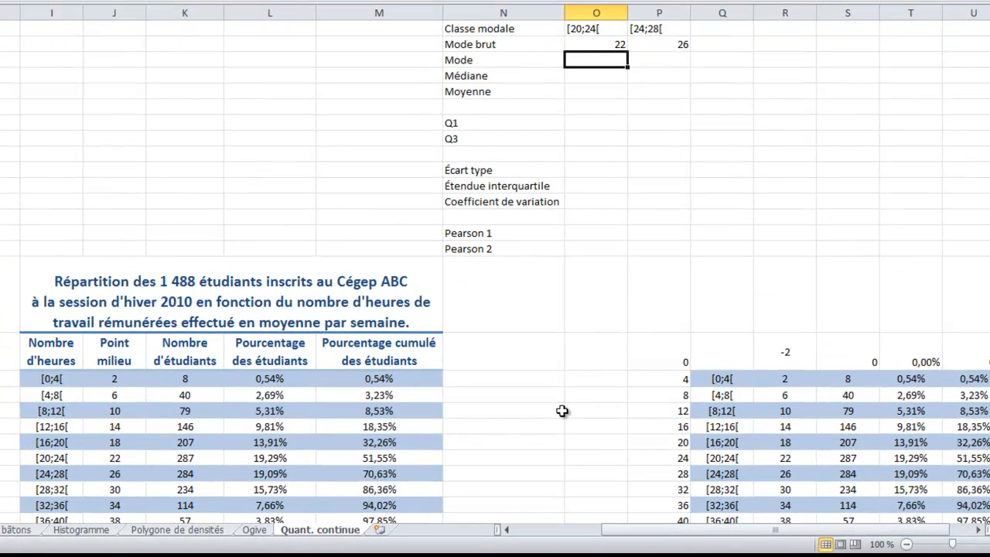
# Step: Calculate the mode in O3 with the MODE function on the named range Nombre_d_heures_de_travail_rémunérées_par_semaine
pyautogui.write('=')
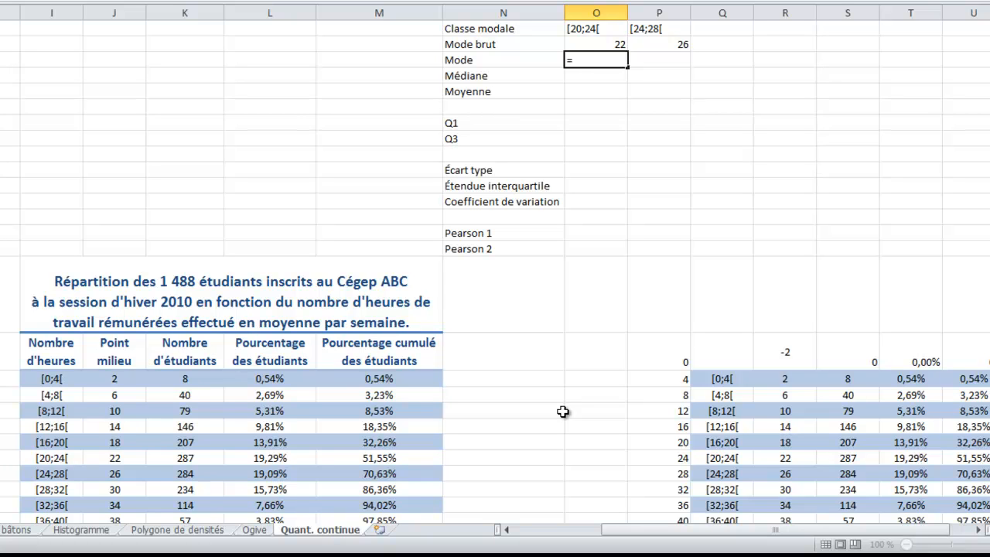
pyautogui.write('mode')
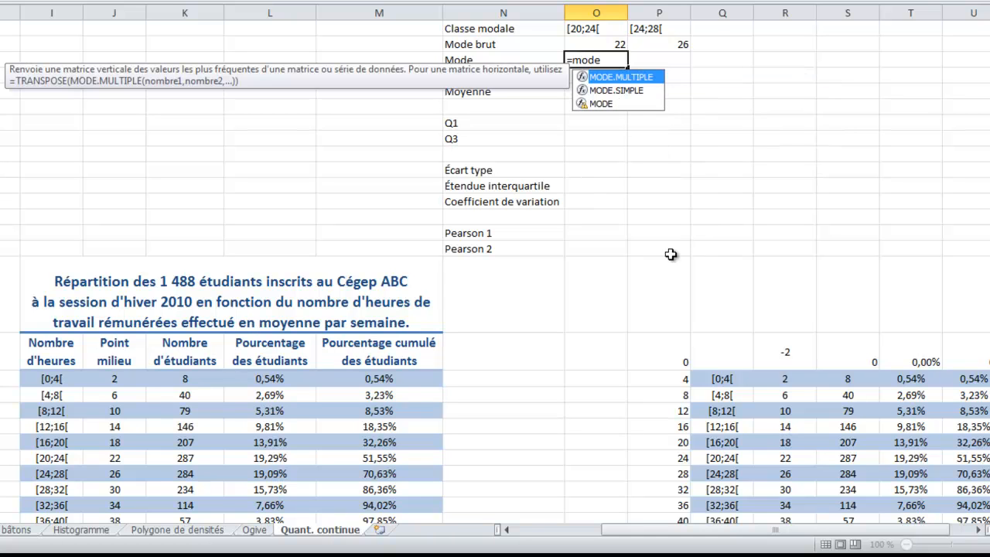
pyautogui.doubleClick(595, 103)
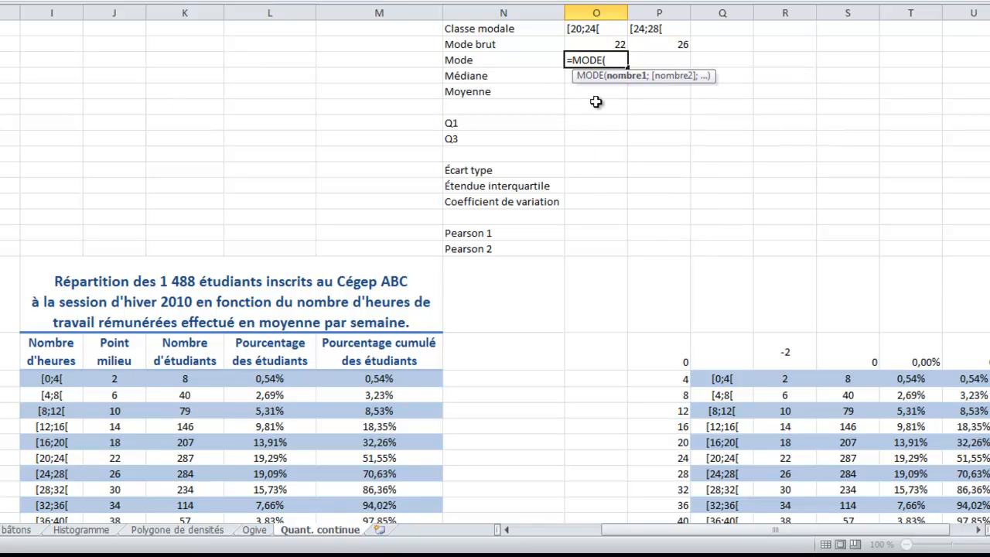
pyautogui.write('nomb')
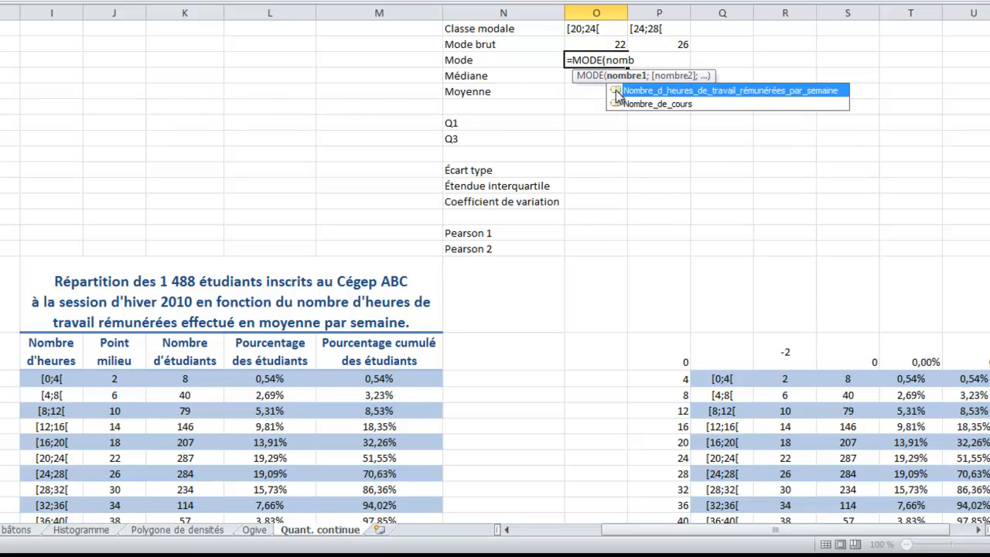
pyautogui.doubleClick(617, 91)
pyautogui.press('Return')
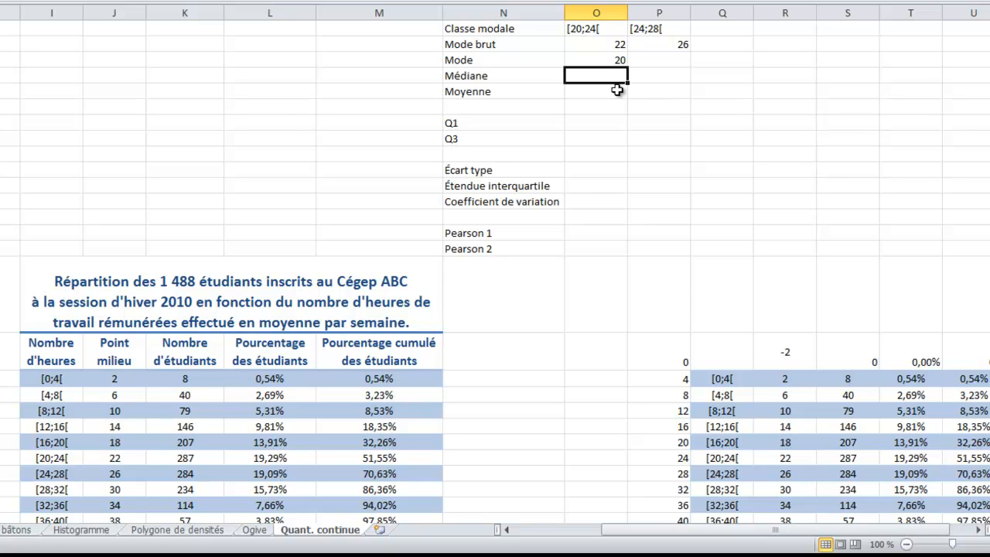
# Step: Calculate the median in O4 with the MEDIANE function on the named range Nombre_d_heures_de_travail_rémunérées_par_semaine
pyautogui.write('=medi')
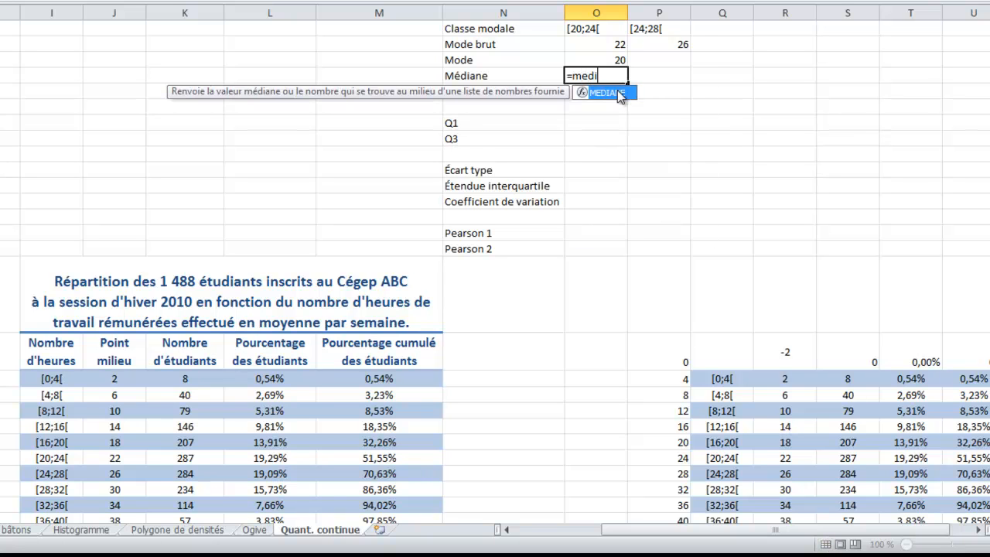
pyautogui.doubleClick(617, 92)
pyautogui.write('nom')
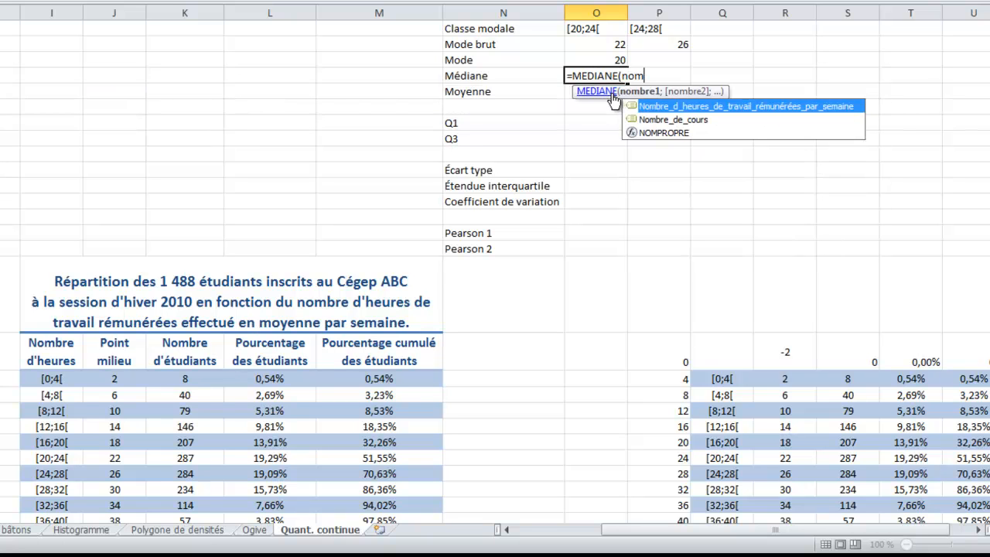
pyautogui.doubleClick(630, 108)
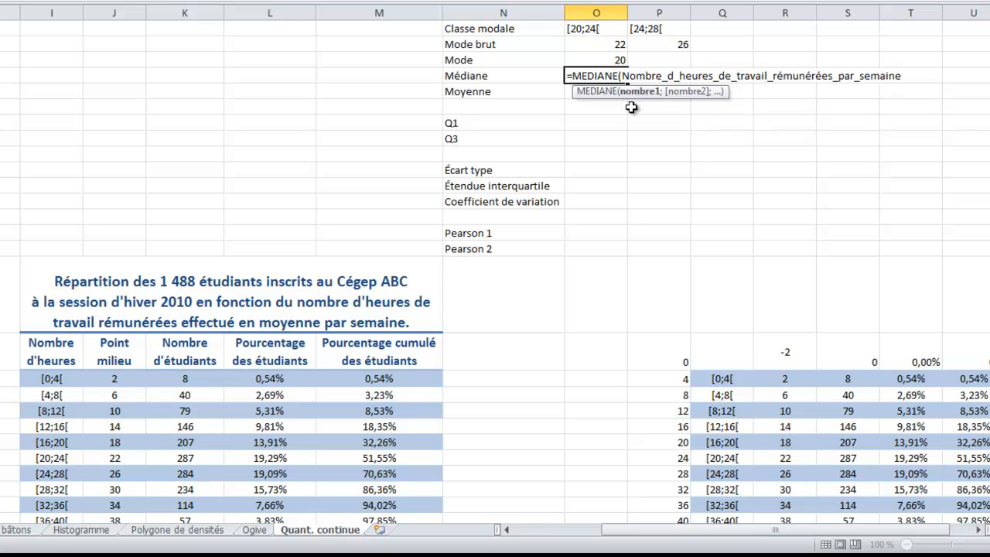
pyautogui.press('Return')
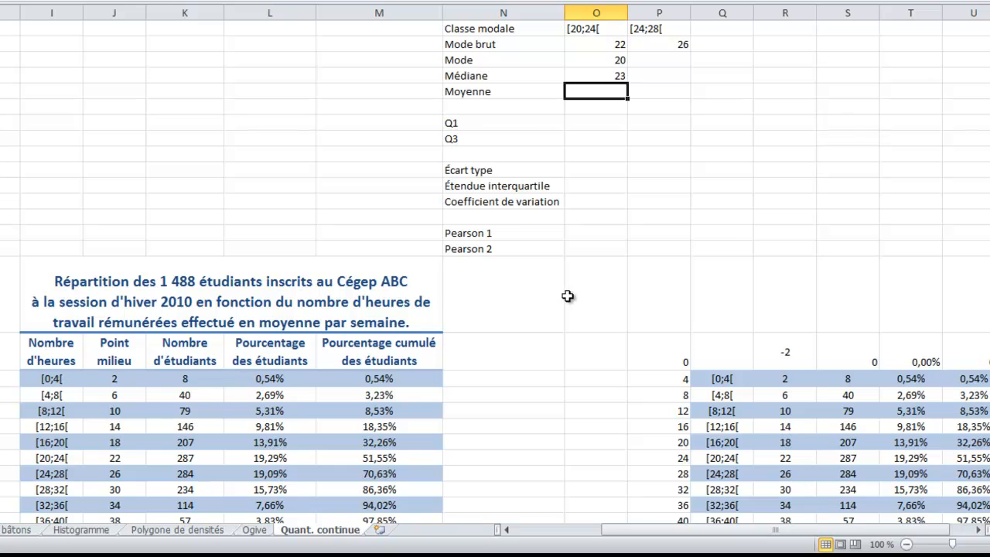
# Step: Calculate the mean in O5 with the MOYENNE function on the named range Nombre_d_heures_de_travail_rémunérées_par_semaine
pyautogui.write('=')
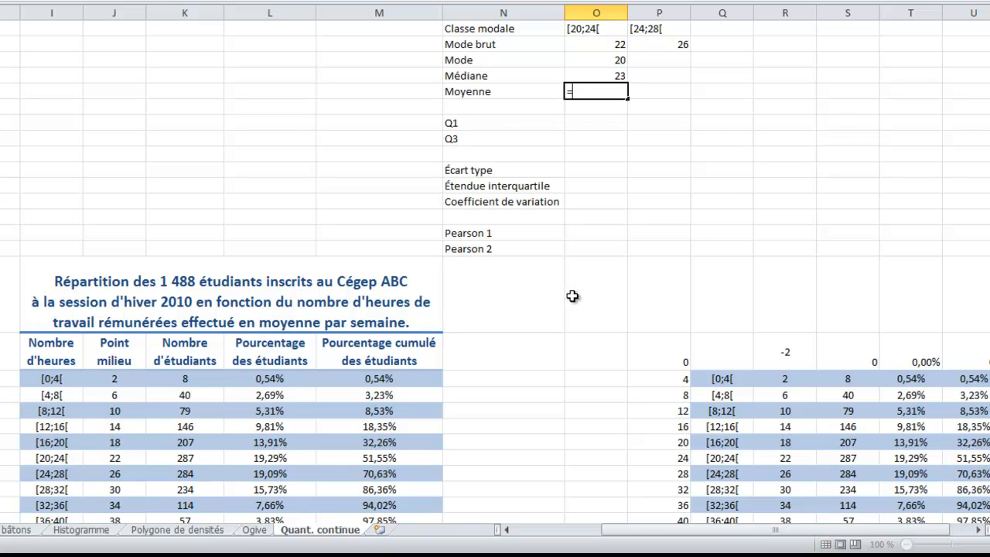
pyautogui.write('moye')
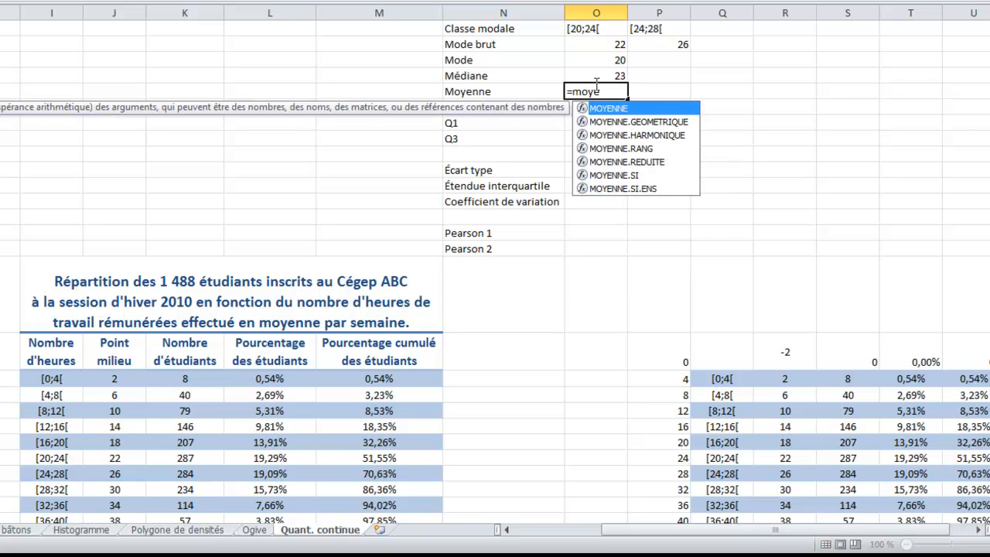
pyautogui.press('Tab')
pyautogui.write('n')
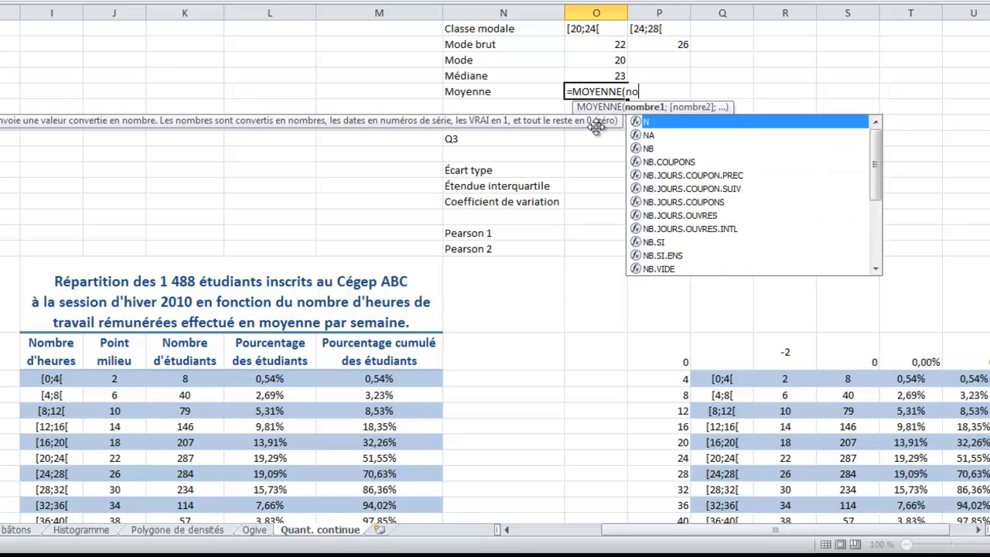
pyautogui.write('omb')
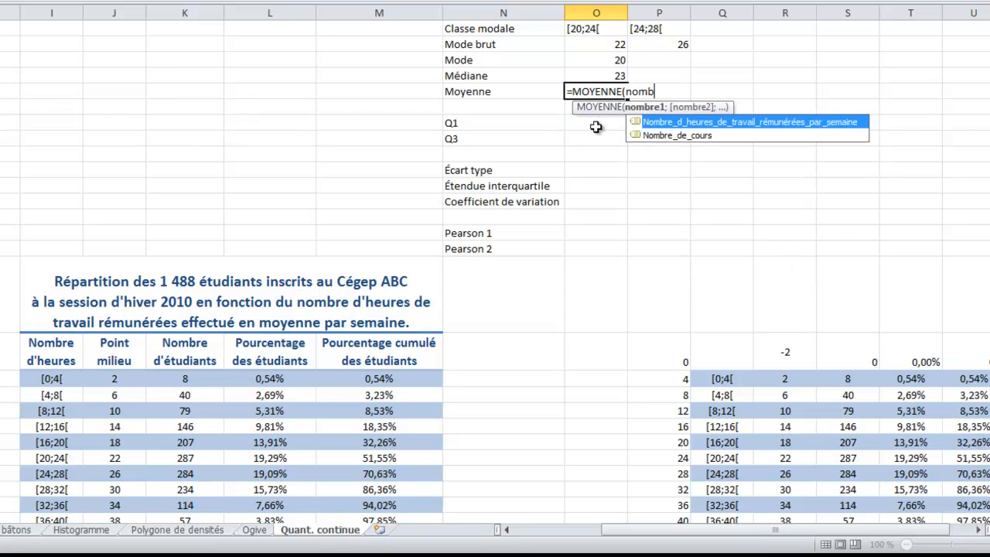
pyautogui.doubleClick(639, 122)
pyautogui.press('Return')
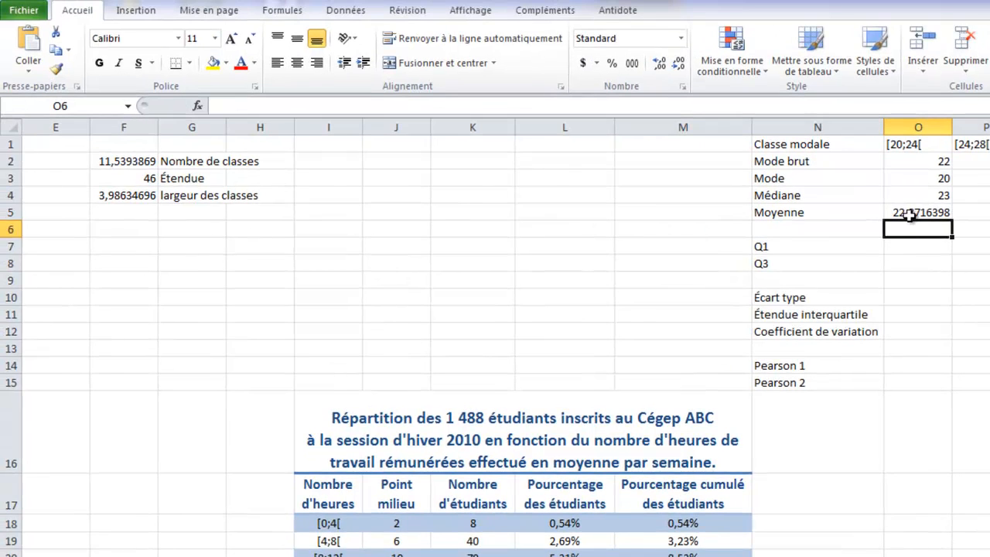
# Step: Reduce the displayed precision of the mean in O5 to two decimal places
pyautogui.press('Up')
pyautogui.click(678, 64)
pyautogui.click(678, 64)
pyautogui.click(678, 64)
pyautogui.click(678, 64)
pyautogui.click(678, 64)
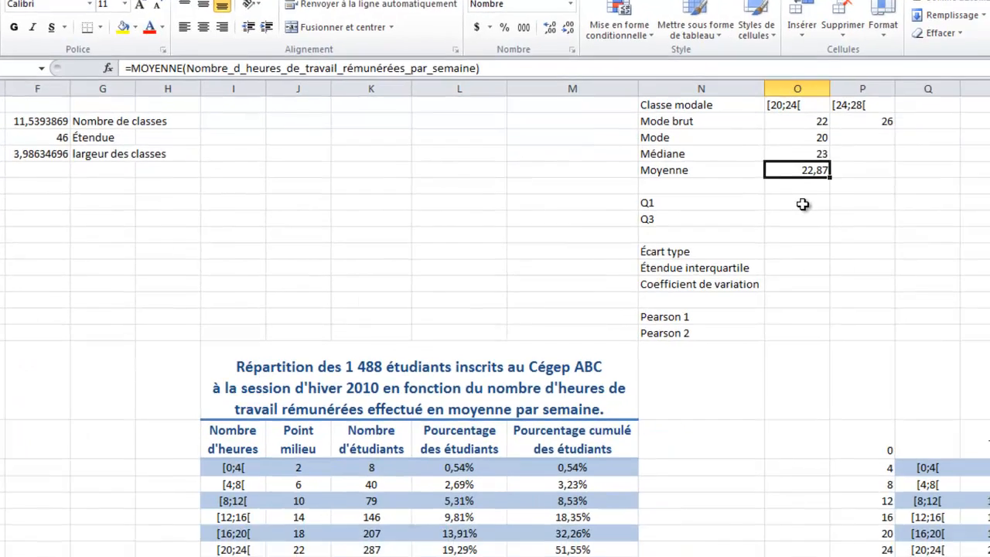
# Step: Calculate the first quartile in O7 with the QUARTILE function on Nombre_d_heures_de_travail_rémunérées_par_semaine, using quart 1
pyautogui.click(922, 240)
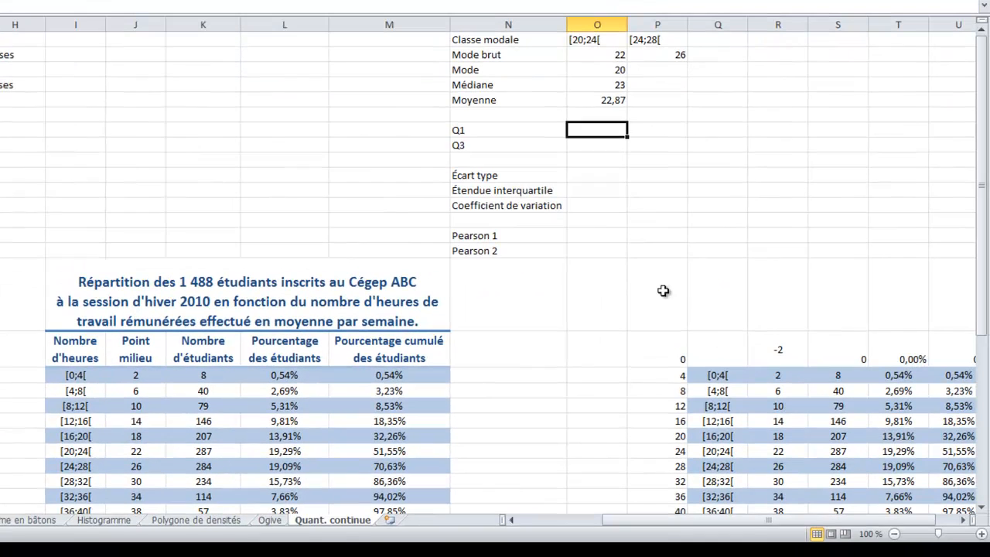
pyautogui.write('=q')
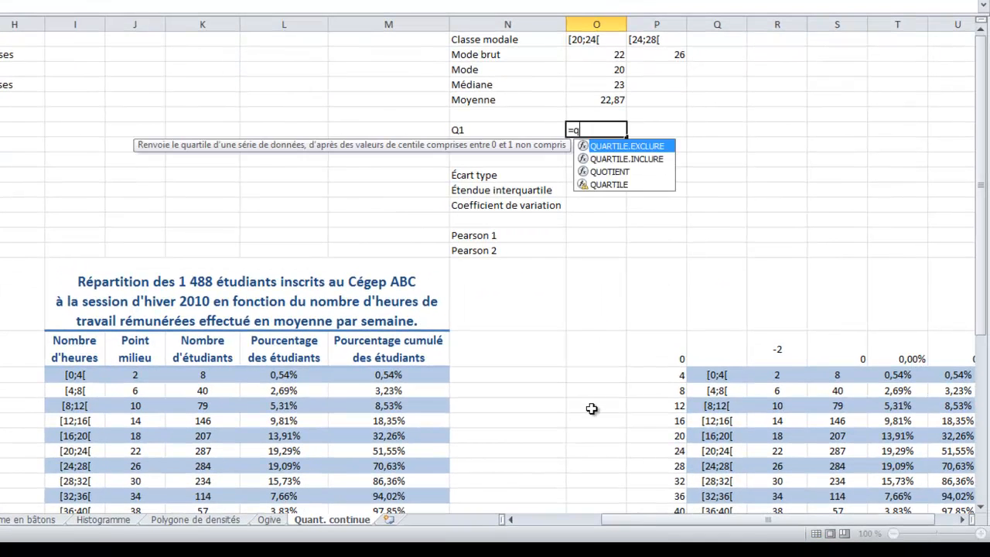
pyautogui.write('ua')
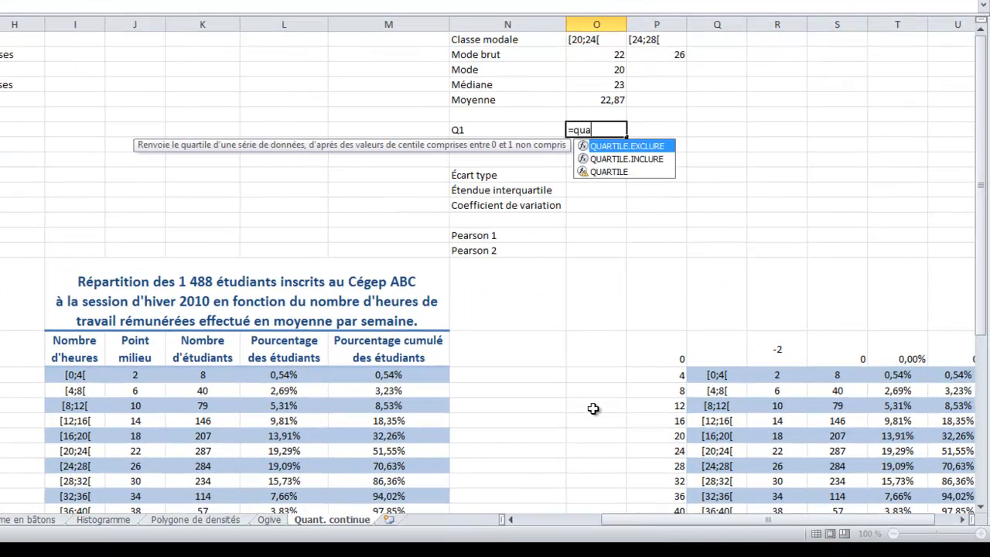
pyautogui.doubleClick(600, 173)
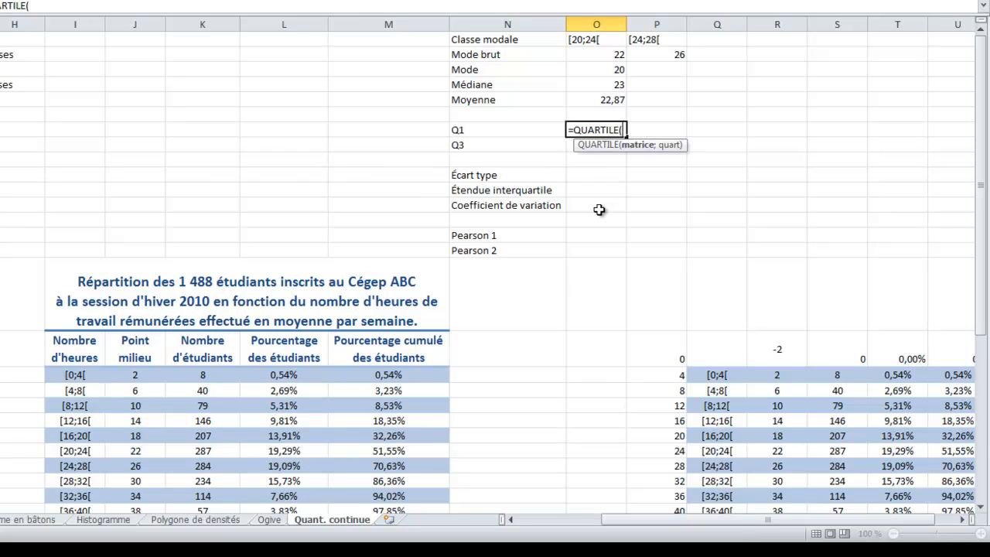
pyautogui.write('nomb')
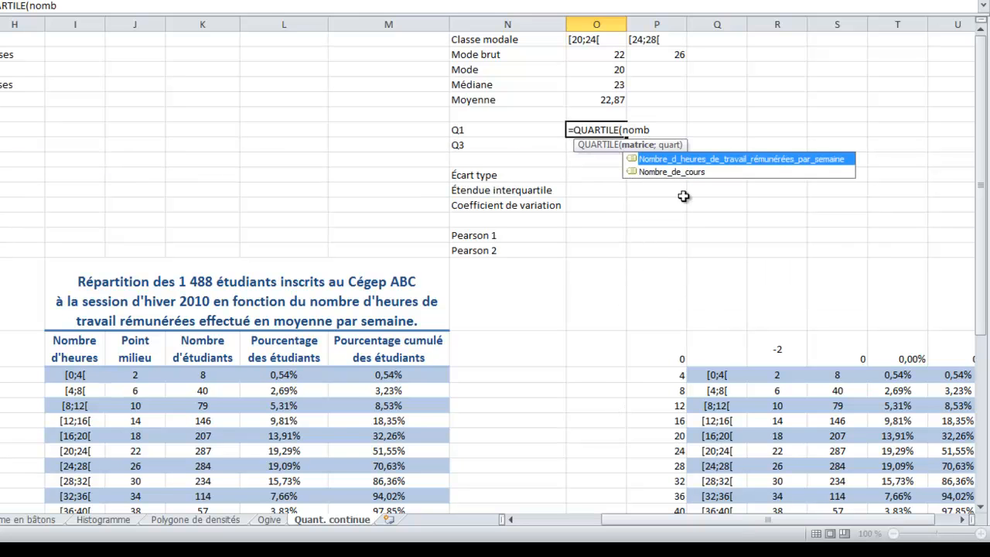
pyautogui.doubleClick(634, 158)
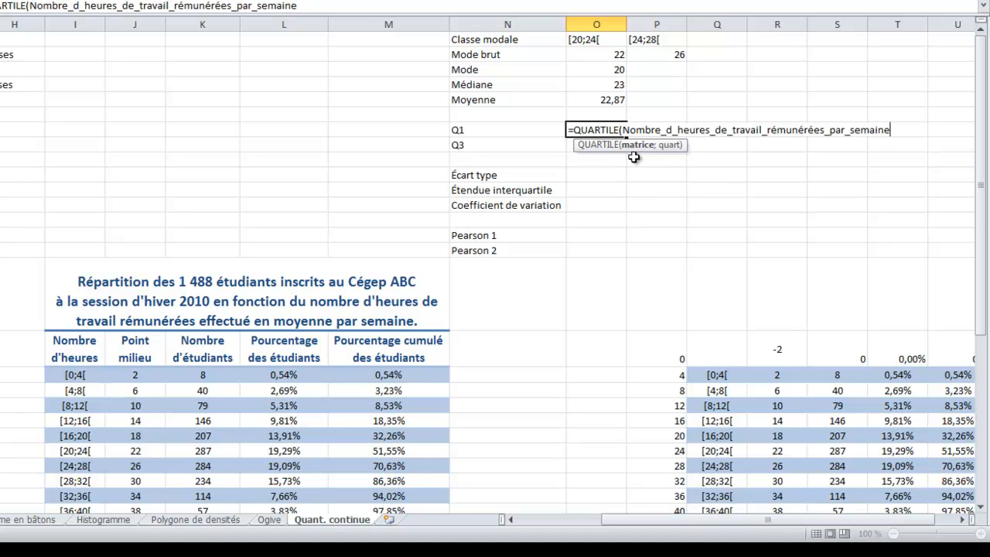
pyautogui.write(';1)')
pyautogui.press('Return')
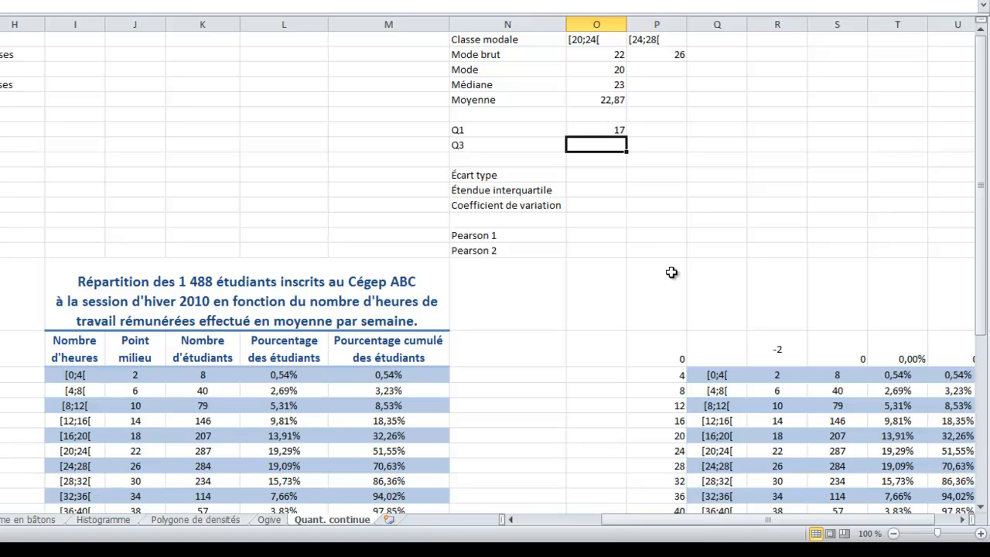
# Step: Calculate the third quartile in O8 with the QUARTILE function on Nombre_d_heures_de_travail_rémunérées_par_semaine, using quart 3
pyautogui.write('=qu')
pyautogui.doubleClick(629, 199)
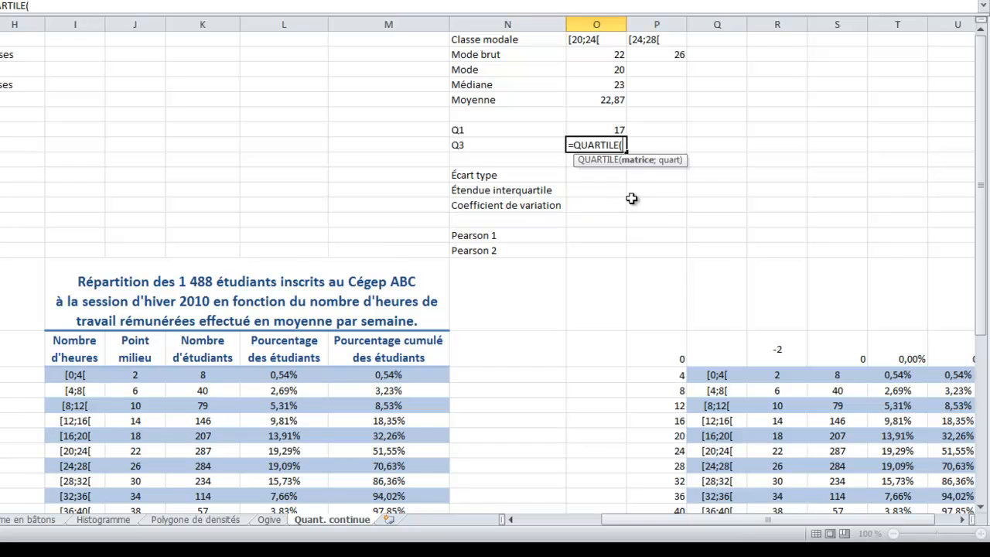
pyautogui.write('nom')
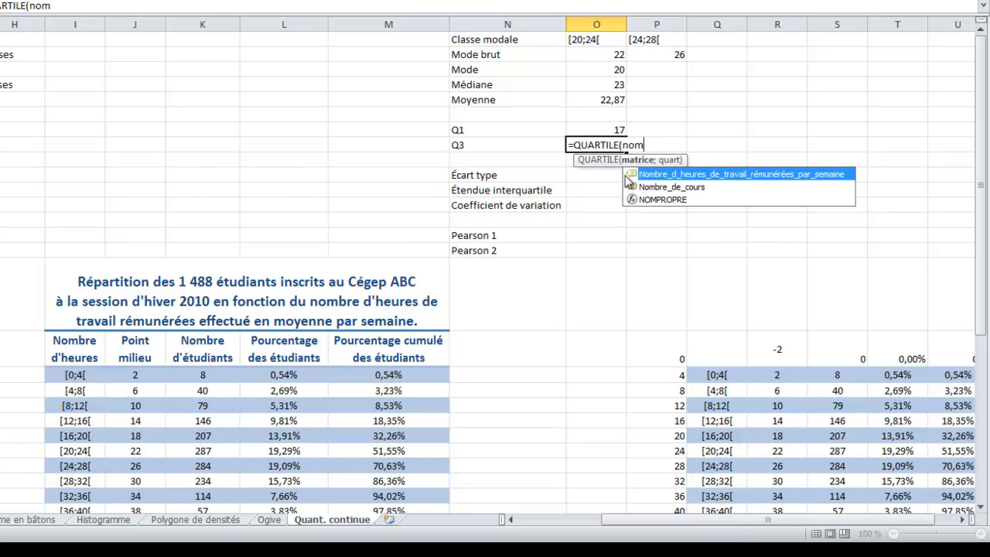
pyautogui.doubleClick(627, 174)
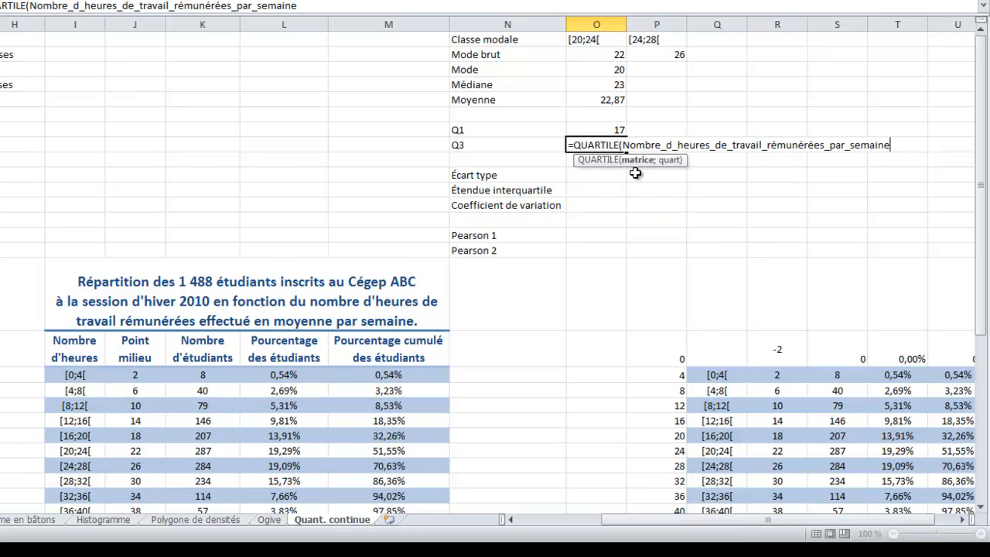
pyautogui.write(';3')
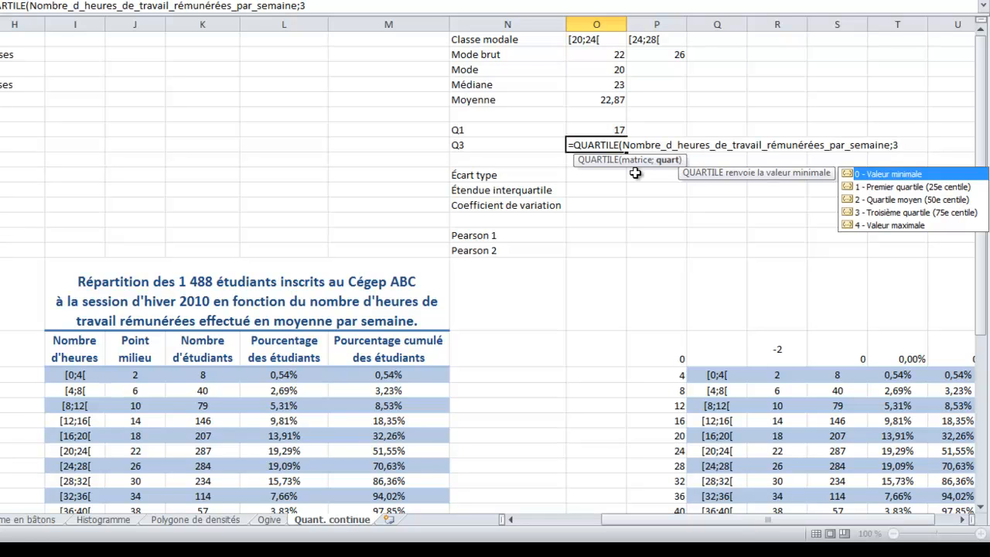
pyautogui.press('Return')
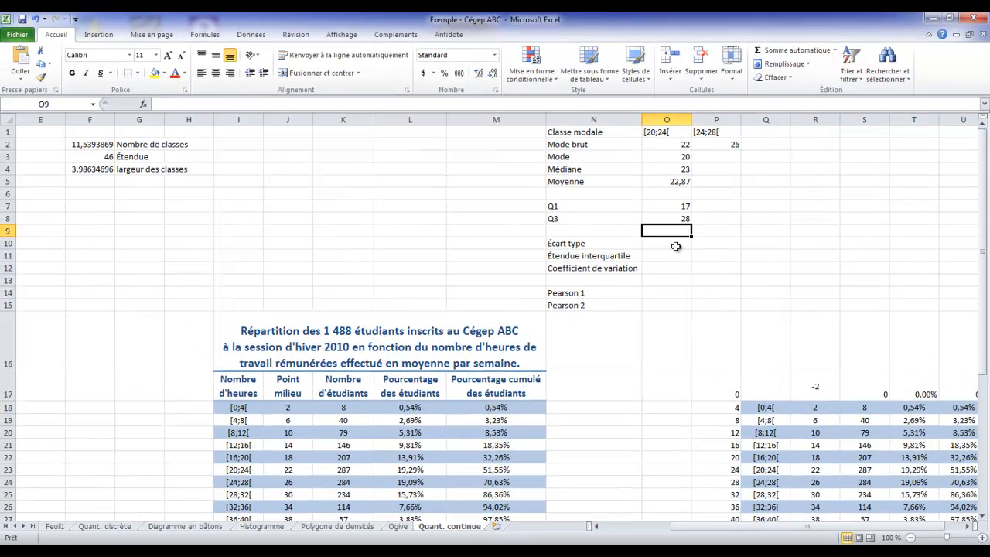
# Step: Calculate the standard deviation in O10 with the ECARTYPE function on the named range Nombre_d_heures_de_travail_rémunérées_par_semaine
pyautogui.click(674, 246)
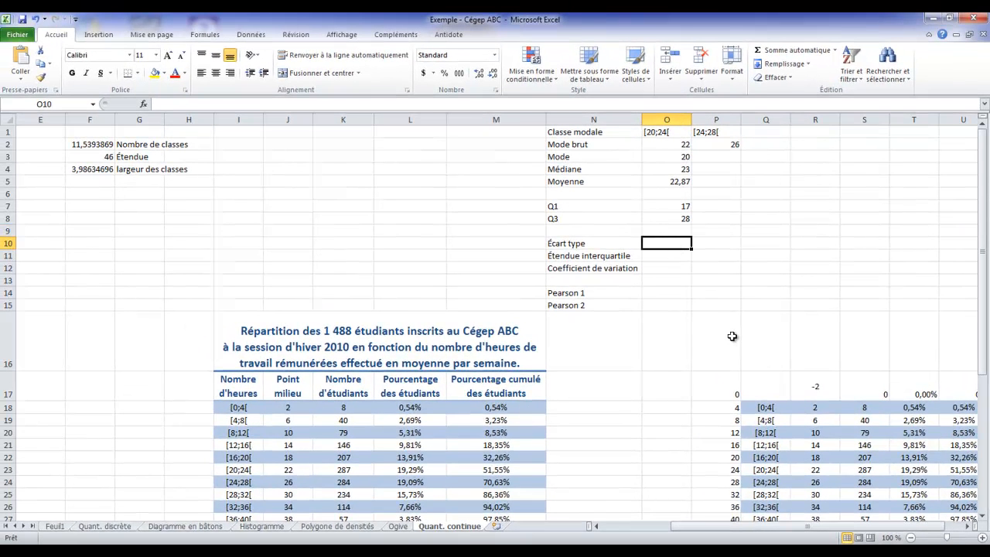
pyautogui.write('=ecar')
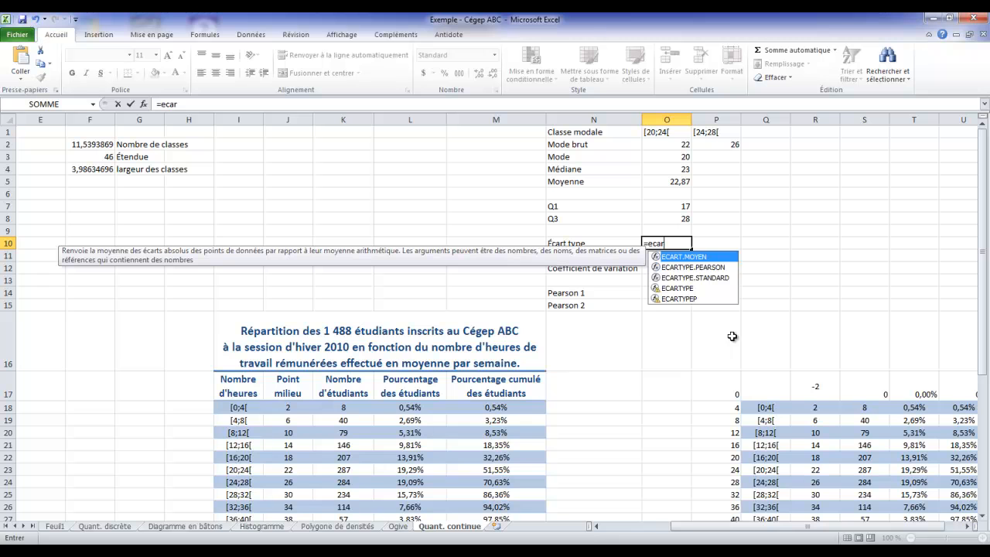
pyautogui.click(692, 291)
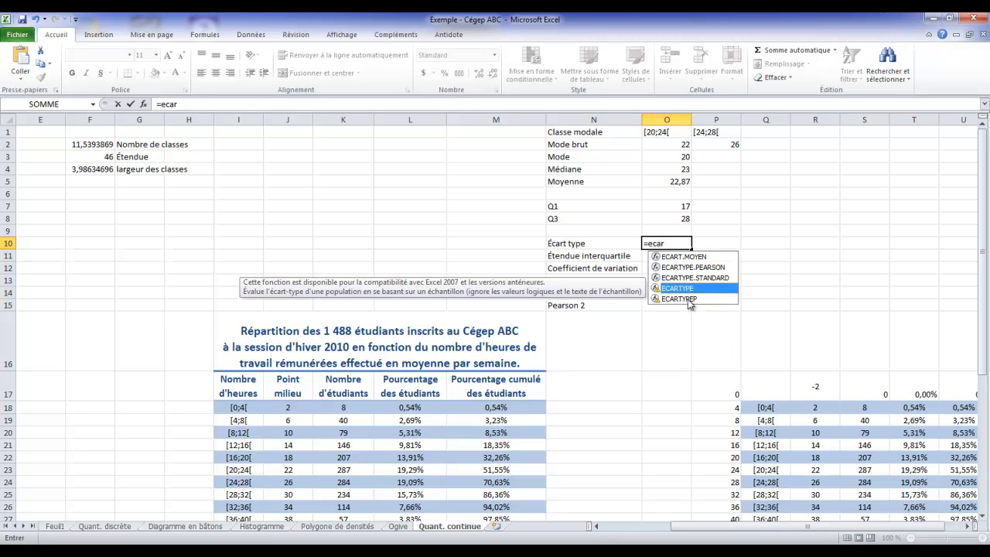
pyautogui.click(689, 301)
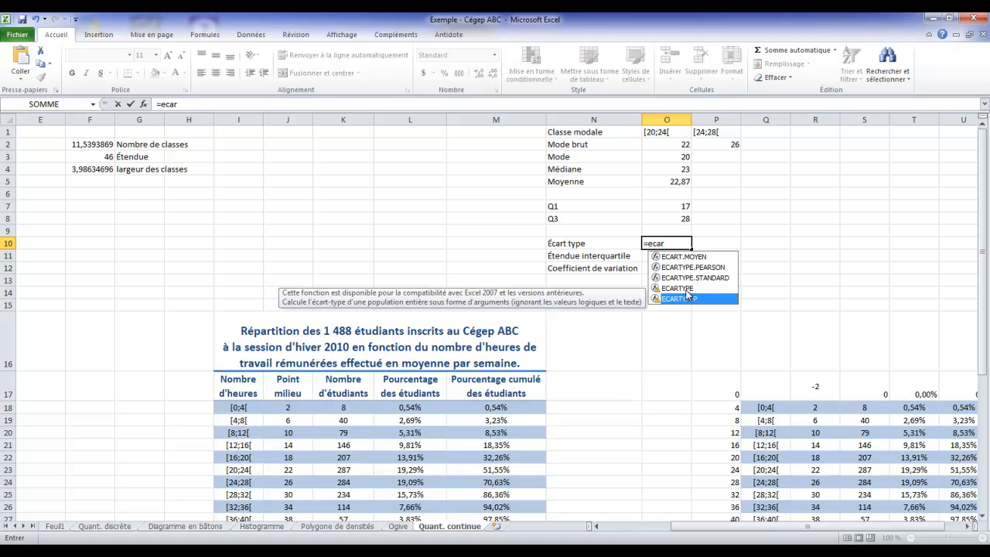
pyautogui.click(687, 287)
pyautogui.doubleClick(687, 287)
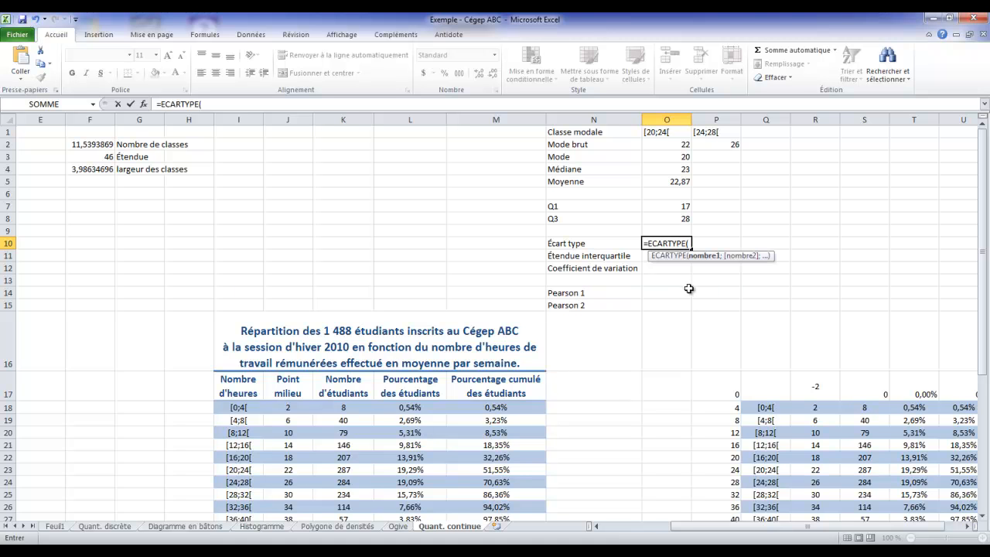
pyautogui.write('nom')
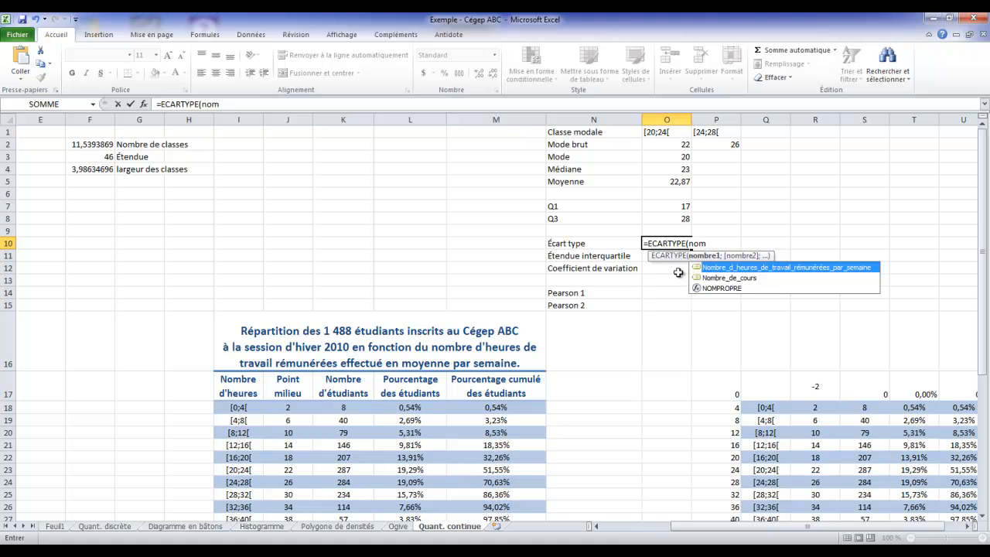
pyautogui.doubleClick(703, 269)
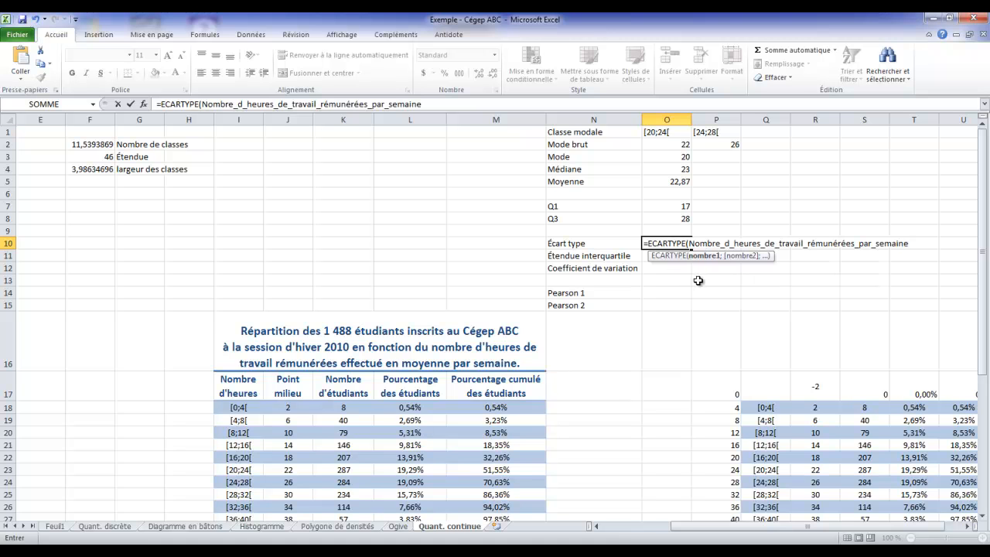
pyautogui.press('Return')
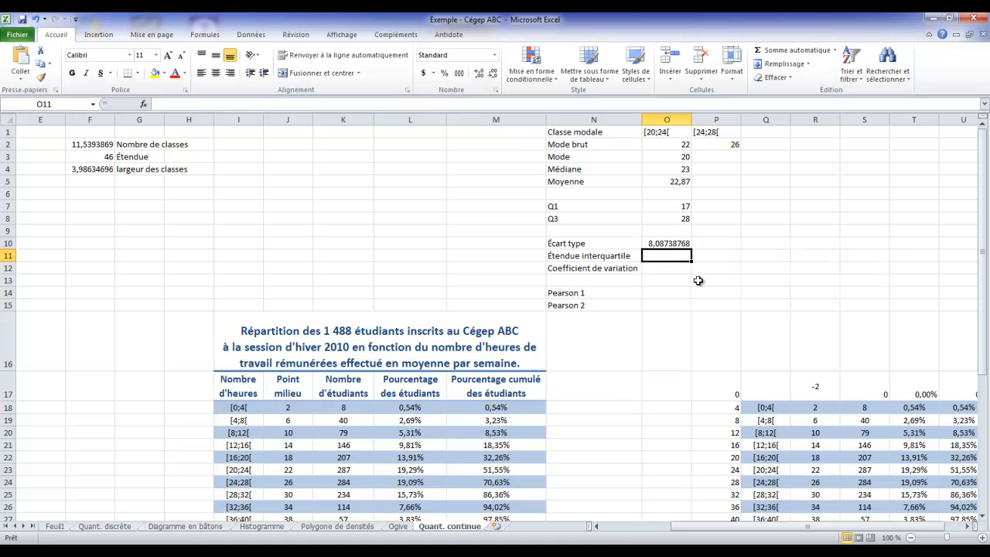
# Step: Reduce the displayed precision of the standard deviation in O10 to two decimal places
pyautogui.click(665, 242)
pyautogui.click(492, 73)
pyautogui.click(492, 73)
pyautogui.click(493, 74)
pyautogui.click(493, 73)
pyautogui.click(493, 74)
pyautogui.click(493, 74)
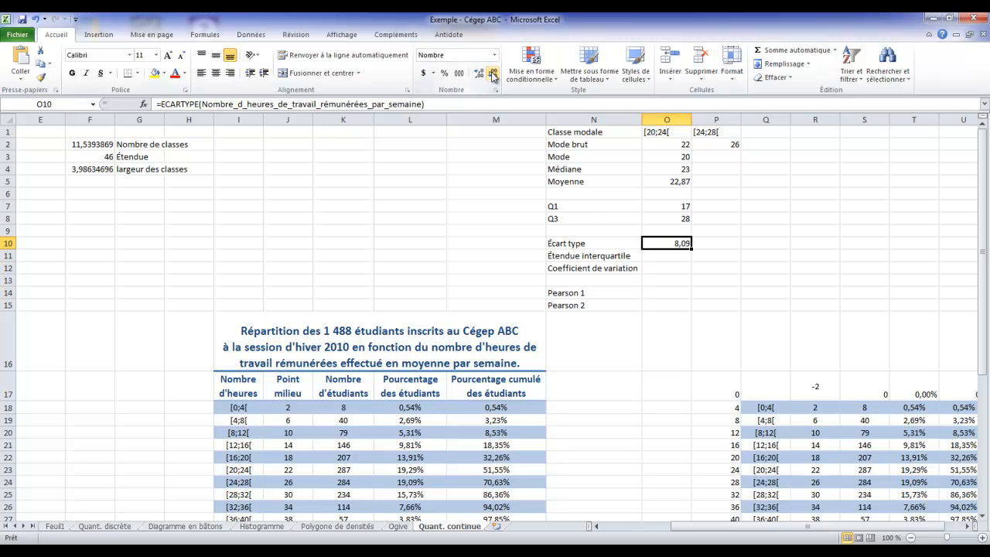
# Step: Calculate the interquartile range in O11 by subtracting Q1 from Q3 with the formula =O8-O7
pyautogui.click(684, 258)
pyautogui.write('=')
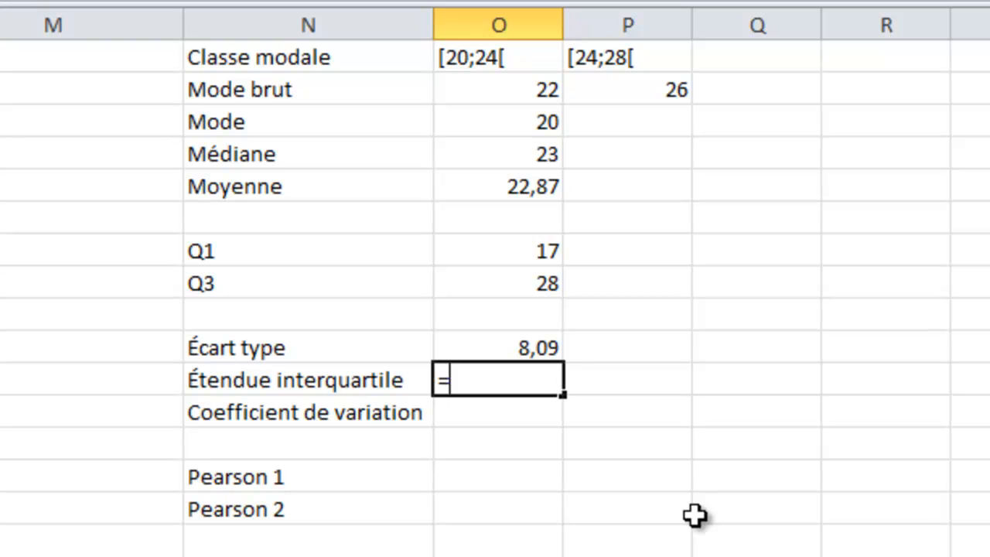
pyautogui.click(523, 279)
pyautogui.write('-')
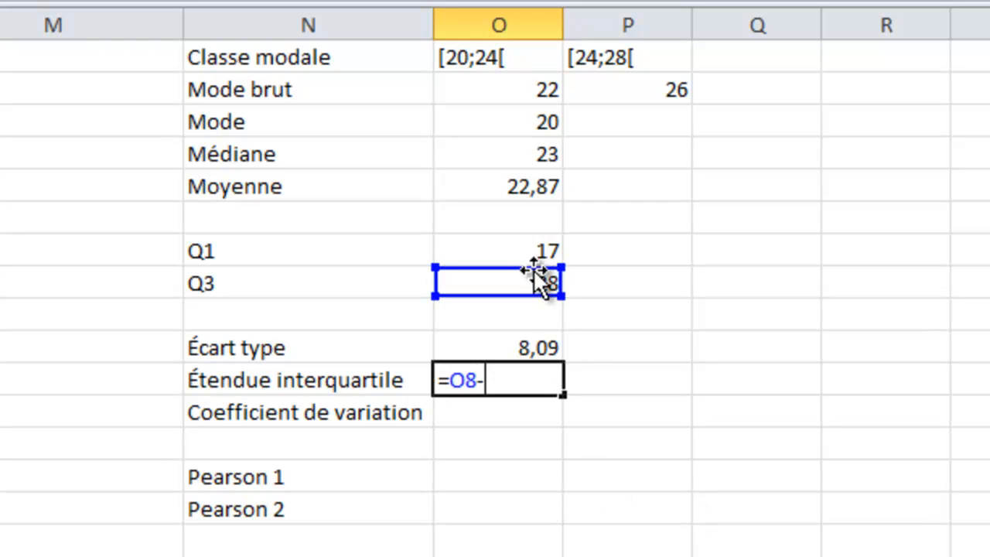
pyautogui.click(507, 248)
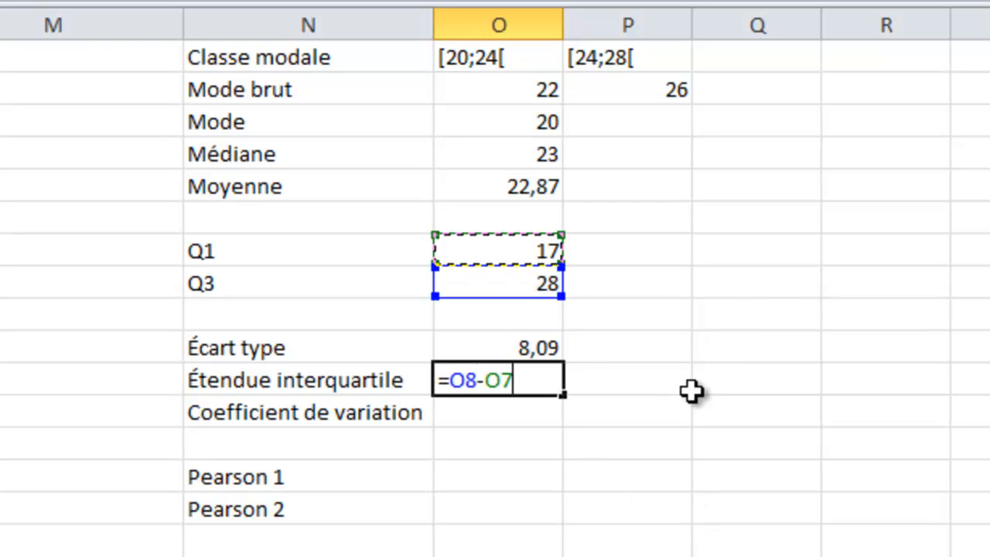
pyautogui.press('Return')
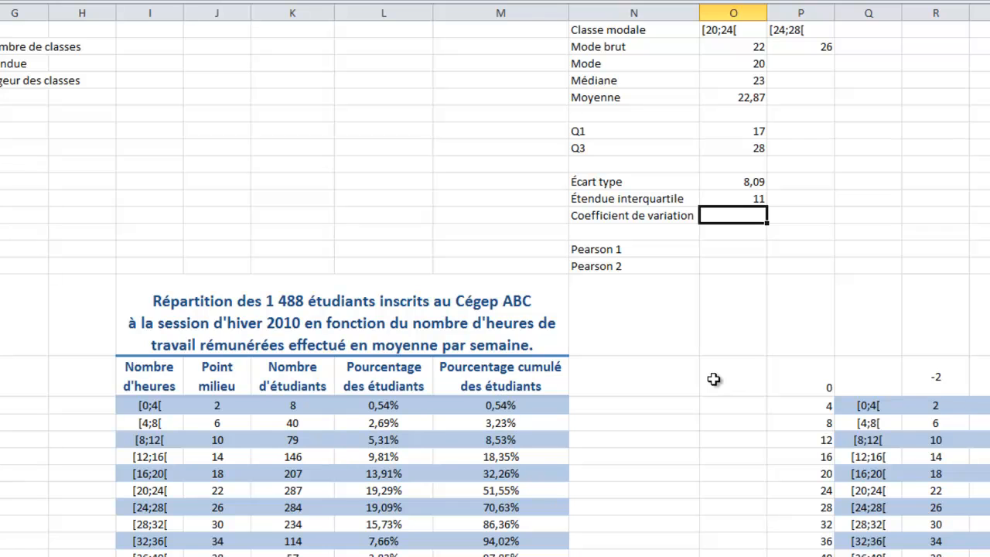
# Step: Calculate the coefficient of variation in O12 by dividing the standard deviation by the mean with =O10/O5
pyautogui.write('=')
pyautogui.click(722, 182)
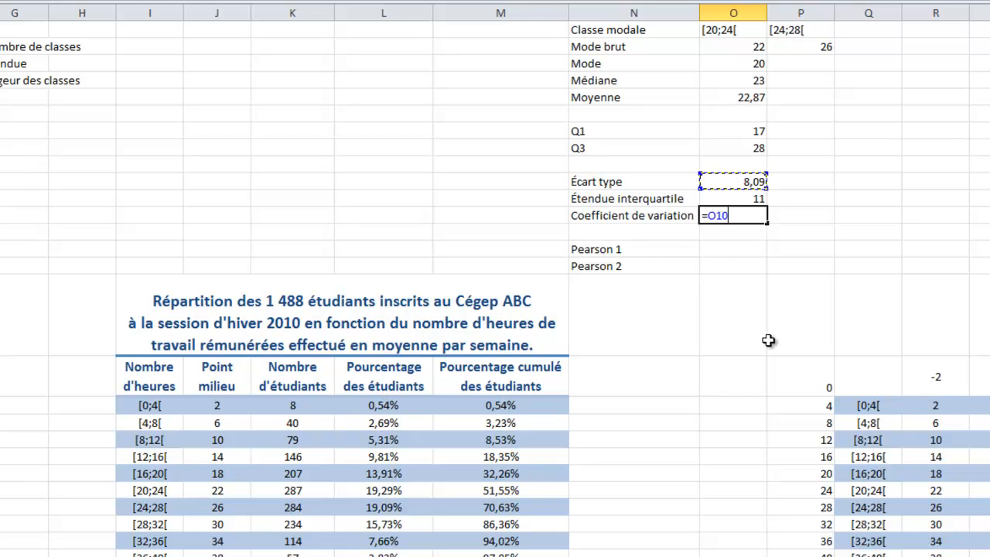
pyautogui.write('/')
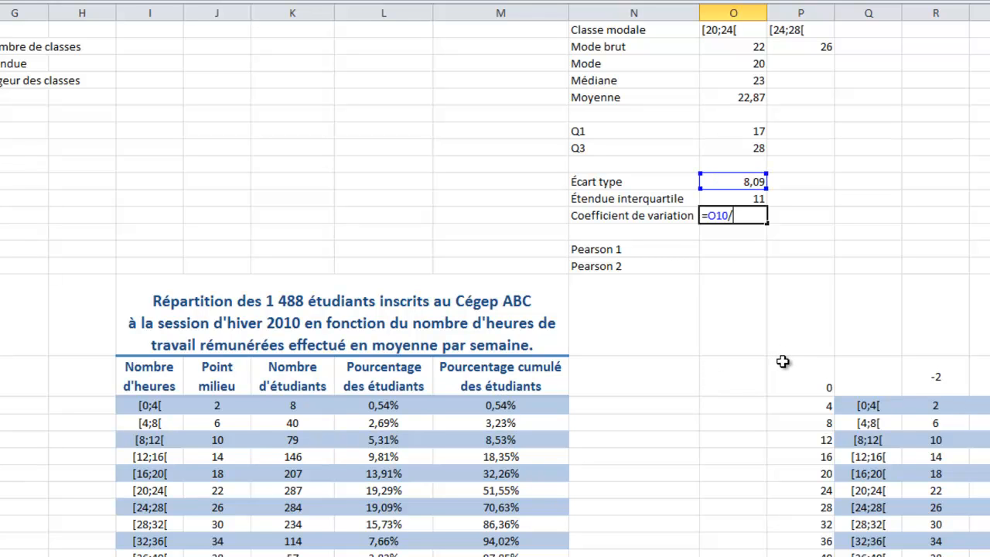
pyautogui.click(735, 98)
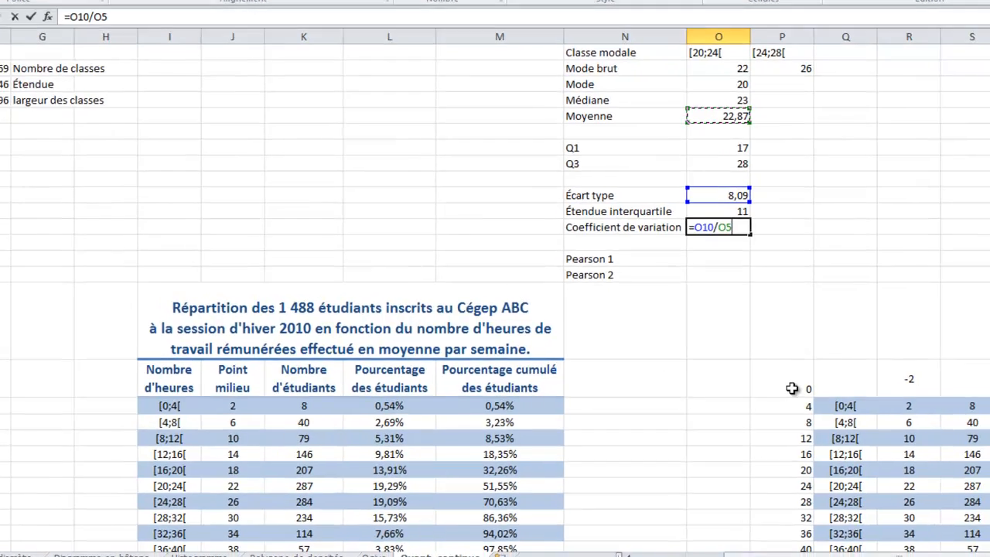
pyautogui.press('Return')
# Step: Format the coefficient of variation in O12 as a percentage with two decimal places
pyautogui.click(732, 229)
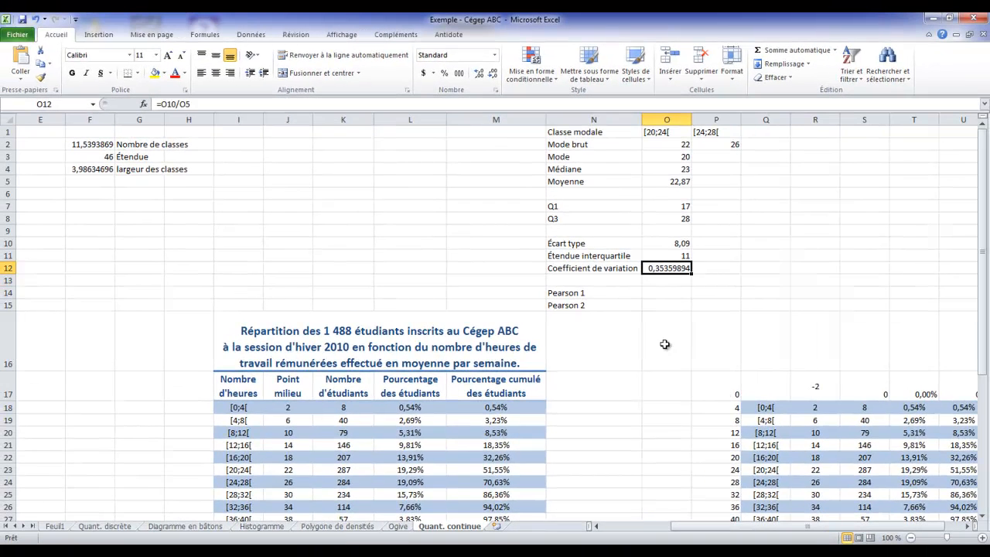
pyautogui.click(444, 73)
pyautogui.click(480, 74)
pyautogui.click(479, 74)
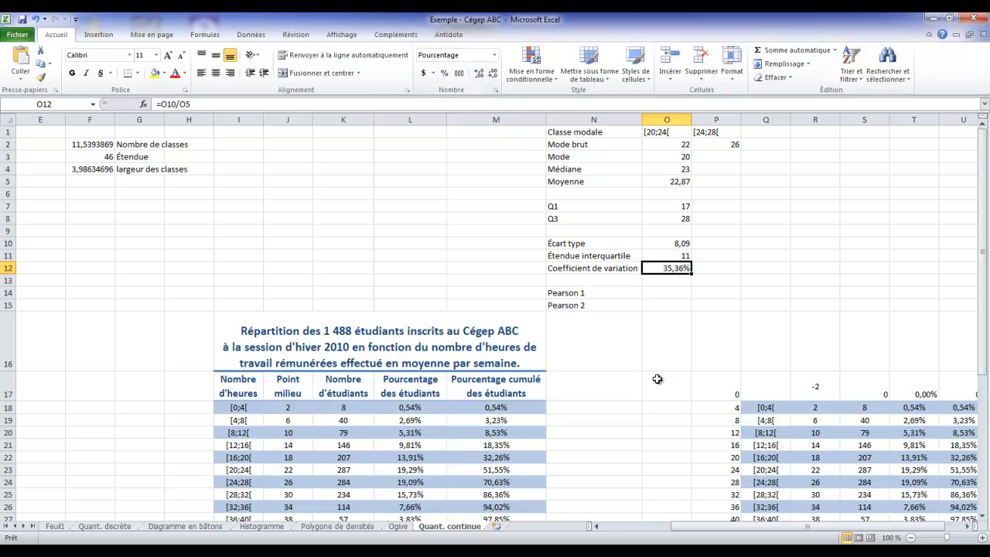
# Step: Calculate the first Pearson coefficient in O14 from the mean, median and standard deviation with the formula =3*(O5-O4)/O10
pyautogui.click(668, 291)
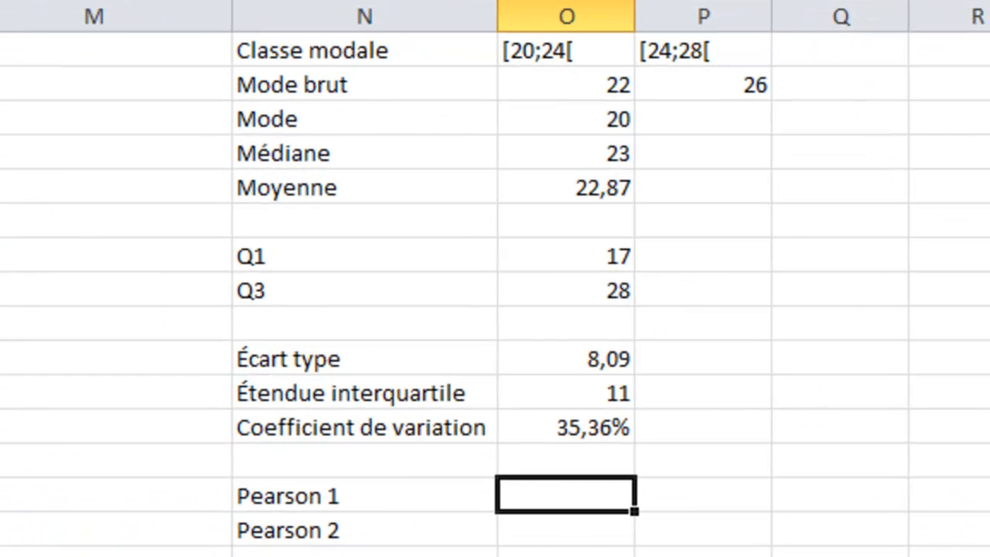
pyautogui.write('=3')
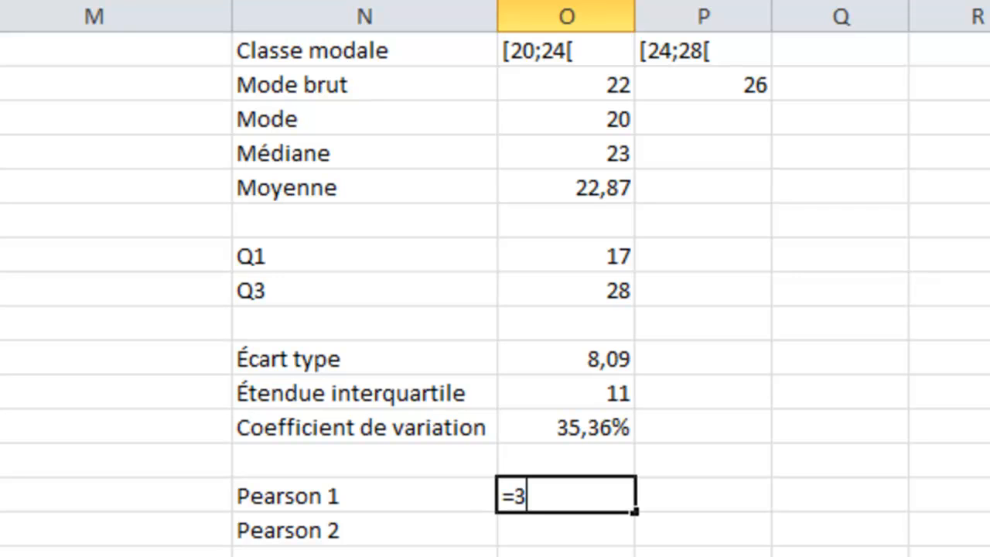
pyautogui.write('*(')
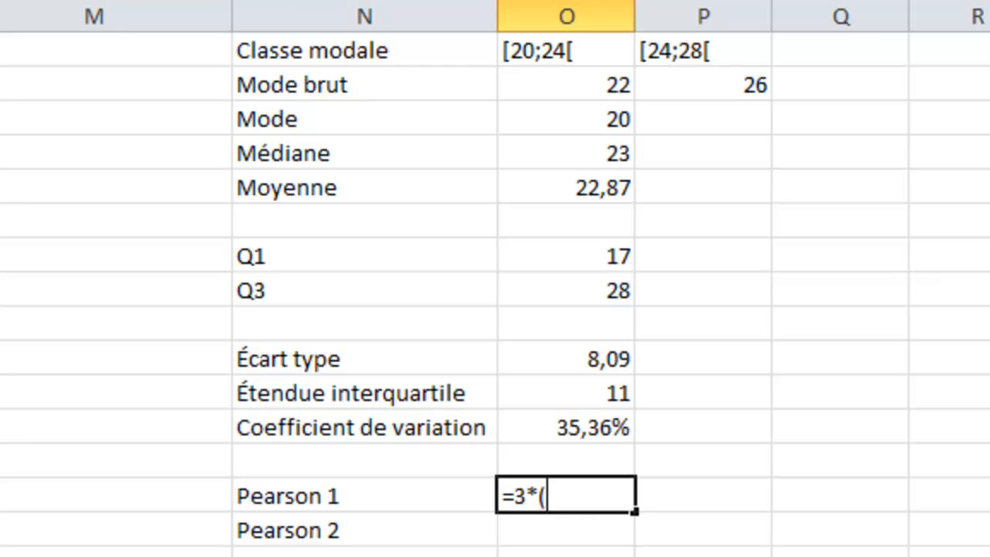
pyautogui.click(615, 196)
pyautogui.write('-')
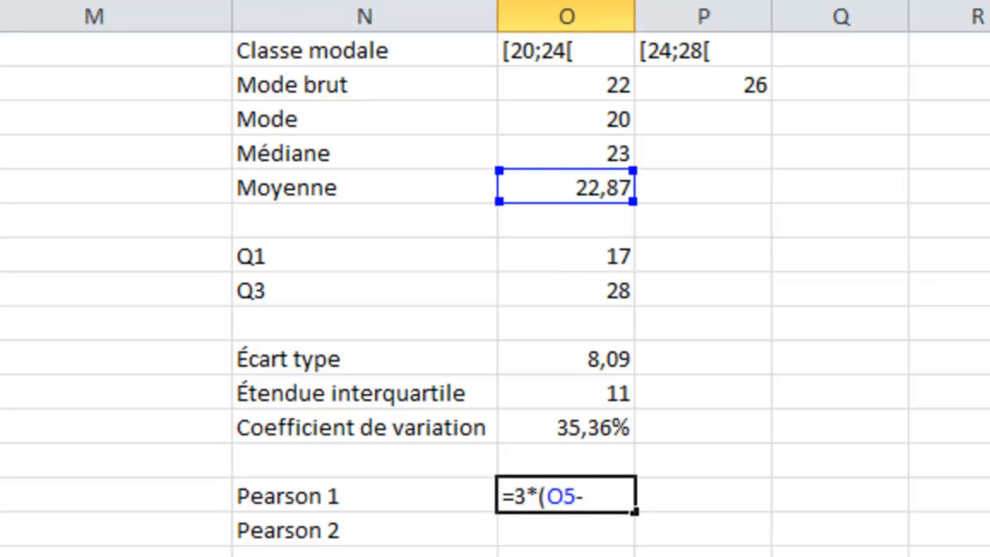
pyautogui.click(570, 154)
pyautogui.write(')/')
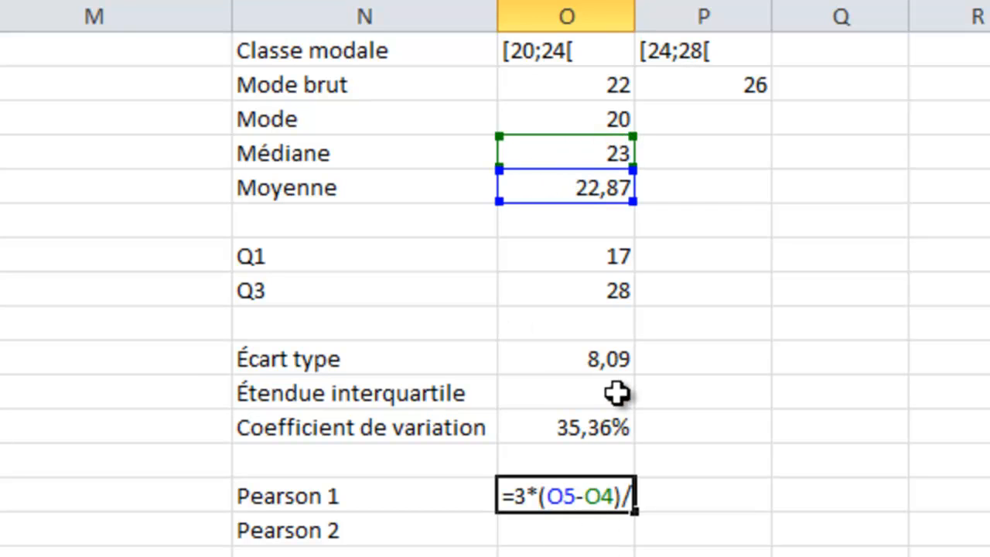
pyautogui.moveTo(607, 362); pyautogui.dragTo(742, 359)
pyautogui.moveTo(833, 378); pyautogui.dragTo(596, 361)
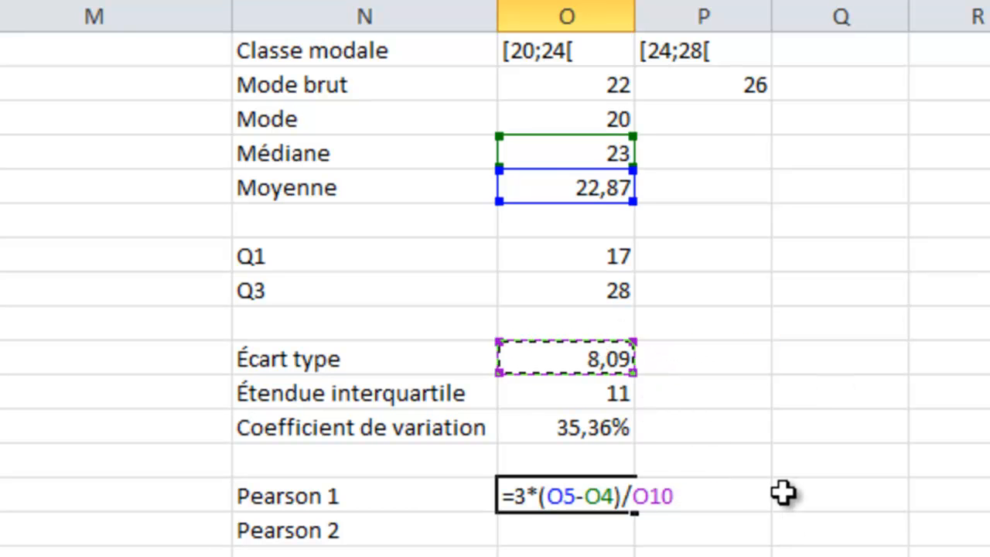
pyautogui.press('Return')
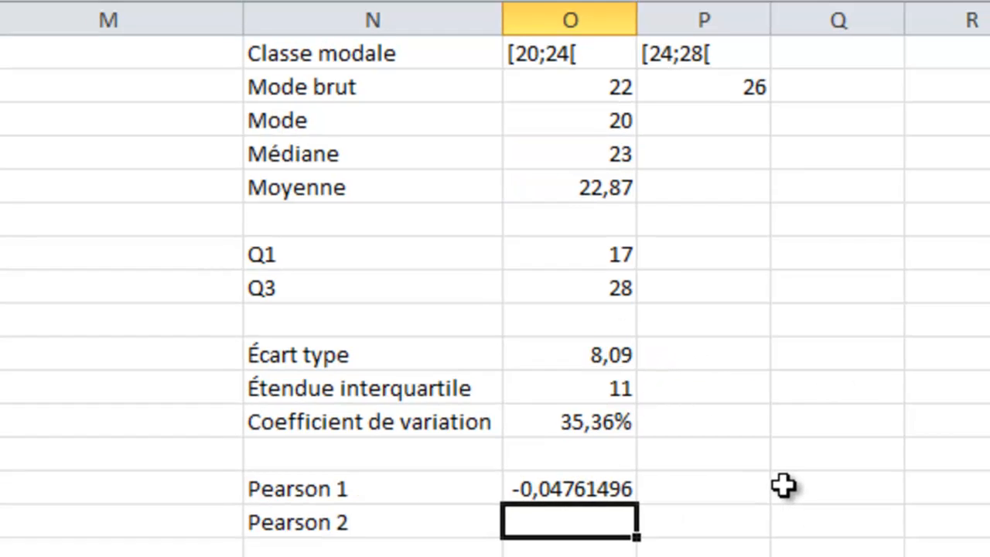
# Step: Reduce the displayed precision of the Pearson 1 coefficient in O14 to two decimal places
pyautogui.click(574, 495)
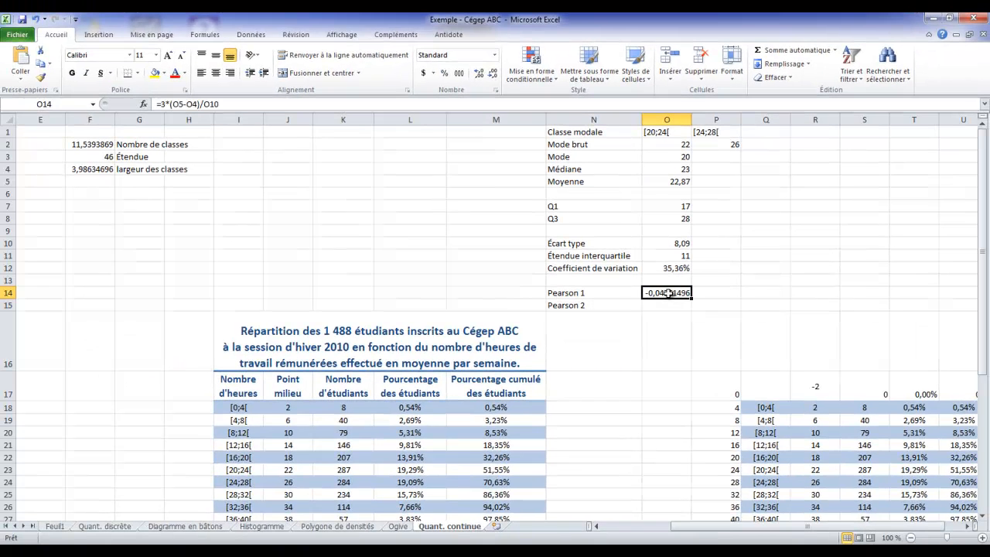
pyautogui.click(493, 75)
pyautogui.click(493, 75)
pyautogui.click(493, 76)
pyautogui.click(493, 77)
pyautogui.click(494, 77)
pyautogui.click(493, 77)
# Step: Calculate the second Pearson coefficient in O15 from the quartiles, median and interquartile range with the formula =(O8-2*O4+O7)/O11
pyautogui.click(685, 306)
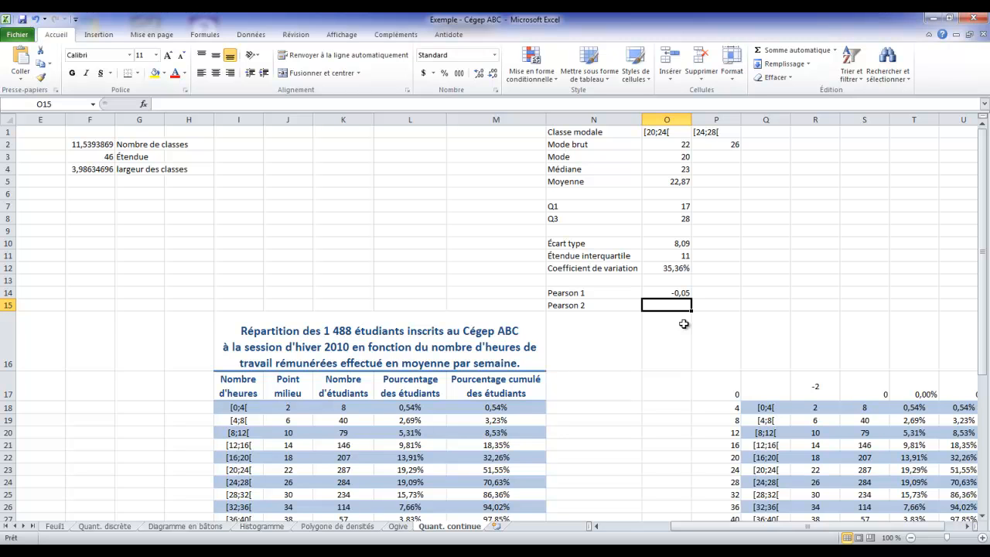
pyautogui.write('=')
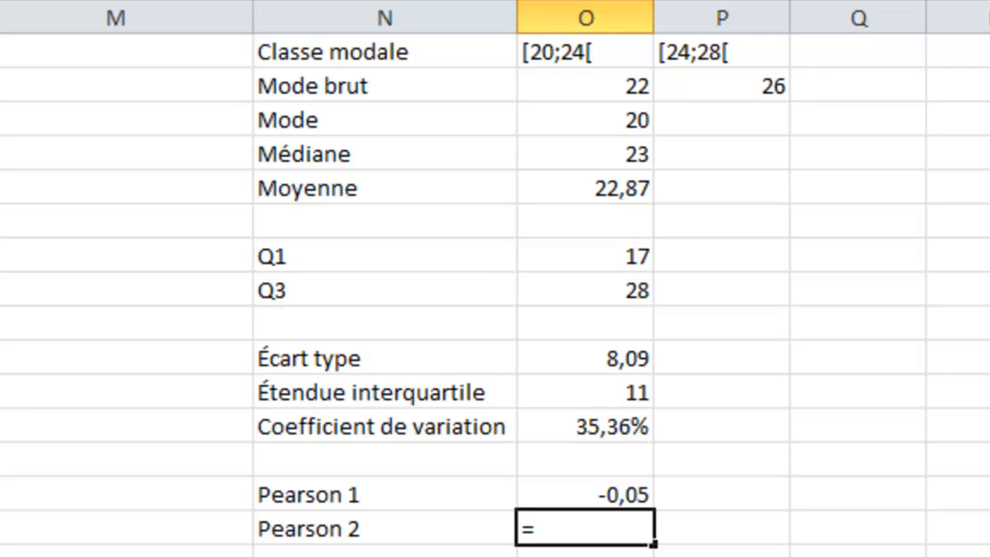
pyautogui.write('(')
pyautogui.click(593, 290)
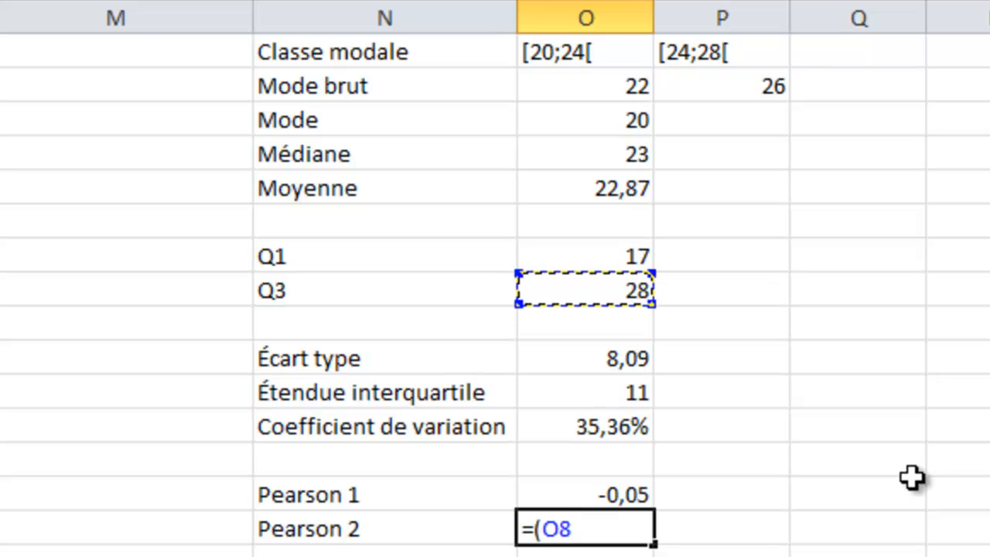
pyautogui.write('-2*')
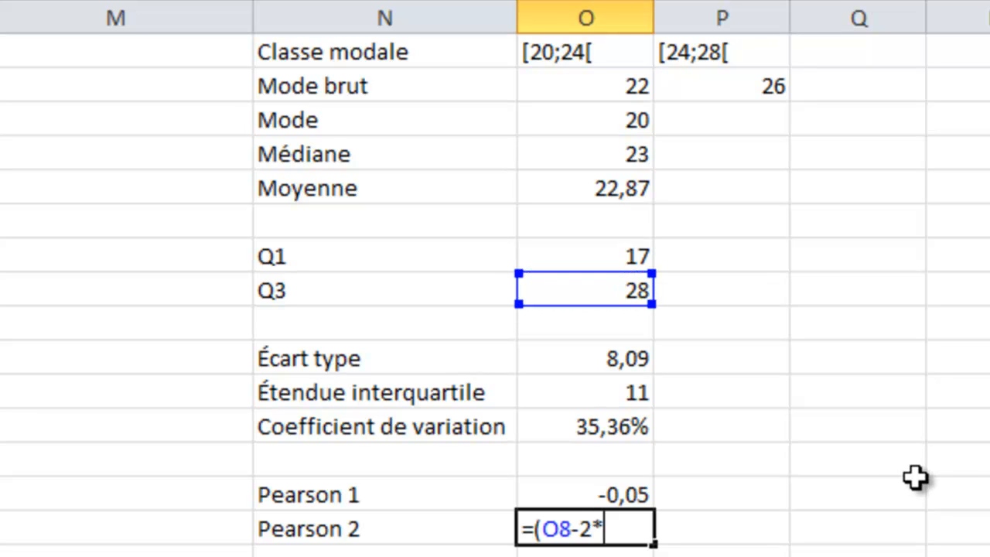
pyautogui.click(608, 155)
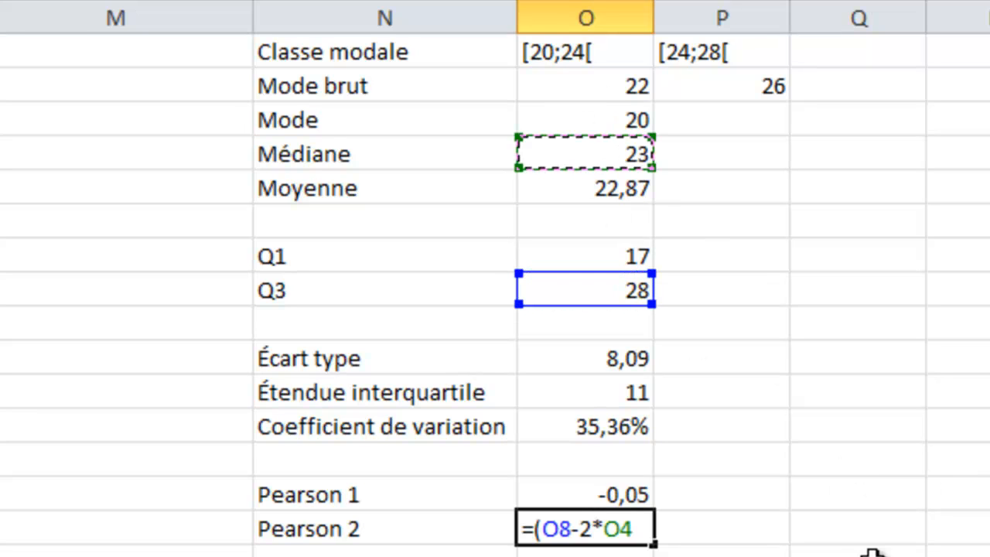
pyautogui.write('+')
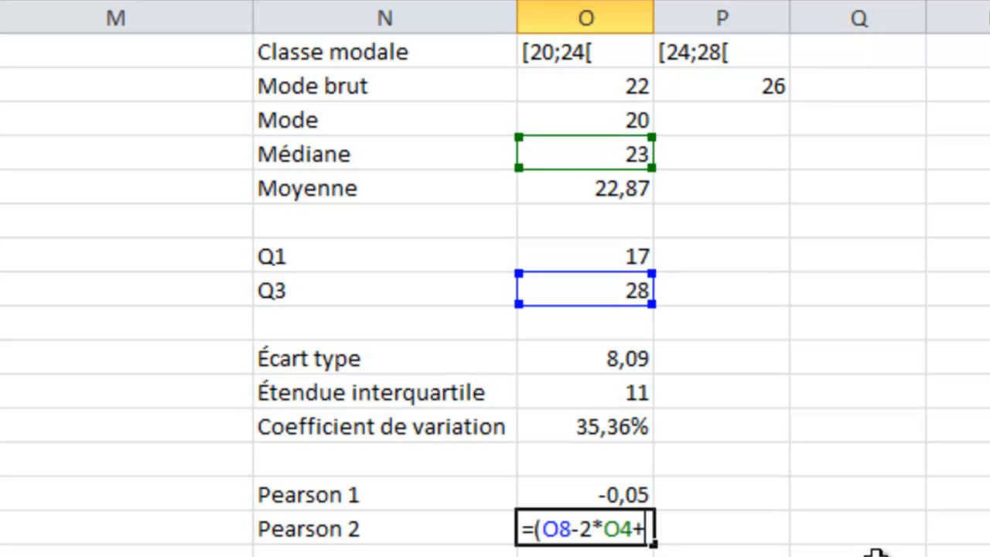
pyautogui.click(633, 256)
pyautogui.write(')/')
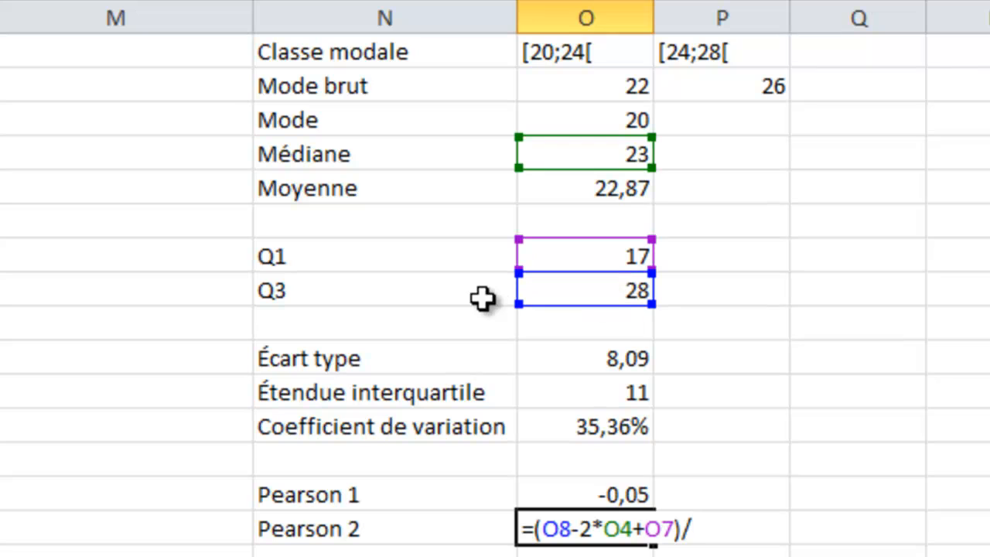
pyautogui.click(616, 392)
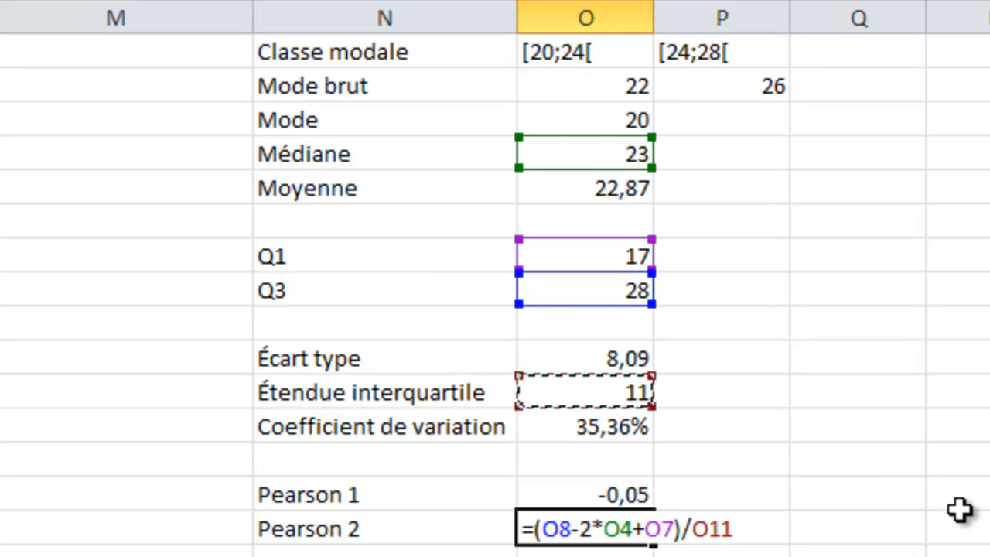
pyautogui.press('Return')
# Step: Reduce the displayed precision of the Pearson 2 coefficient in O15 to two decimal places
pyautogui.click(669, 305)
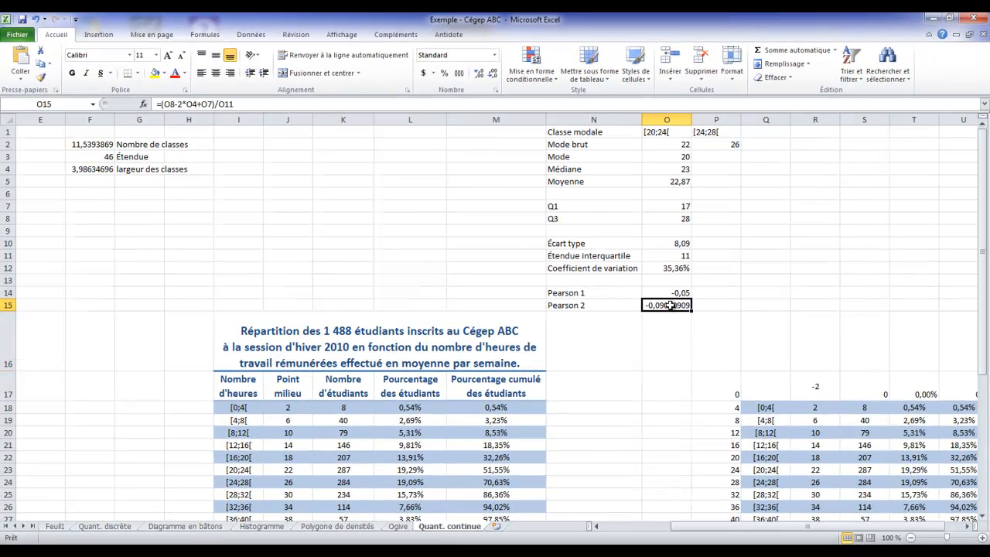
pyautogui.click(493, 74)
pyautogui.click(492, 75)
pyautogui.click(494, 75)
pyautogui.click(493, 77)
pyautogui.click(493, 76)
pyautogui.click(492, 76)
# Step: Review the shape of the Histogramme chart, the mode formula in O3 and the class distribution table on the Quant. continue sheet
pyautogui.click(261, 527)
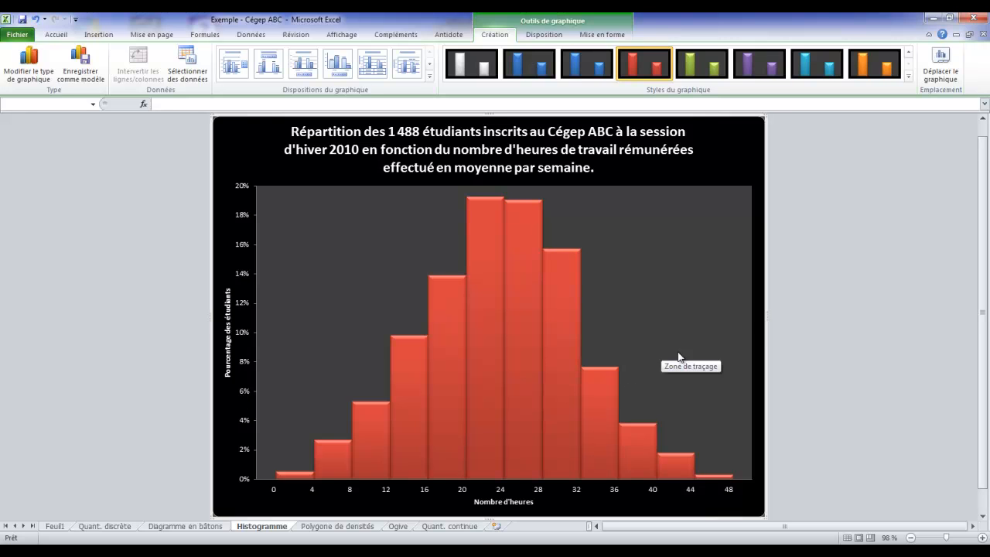
pyautogui.click(452, 526)
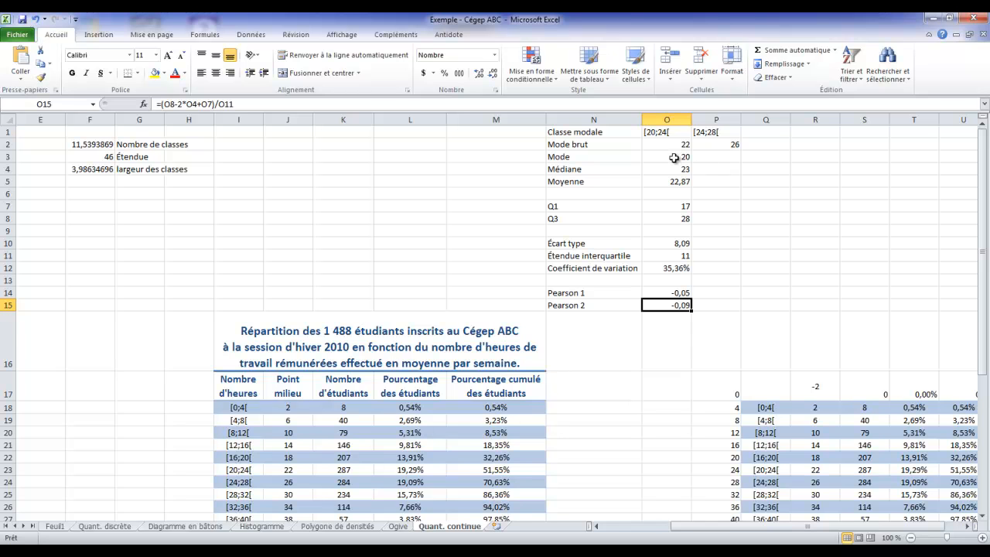
pyautogui.click(674, 158)
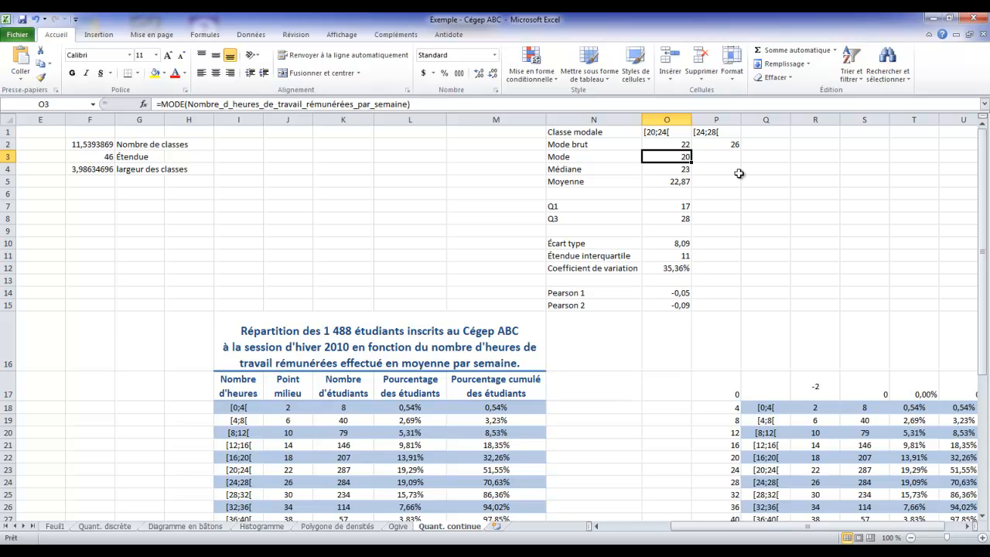
pyautogui.click(601, 407)
pyautogui.scroll(-1, 604, 411)
pyautogui.scroll(-1, 604, 411)
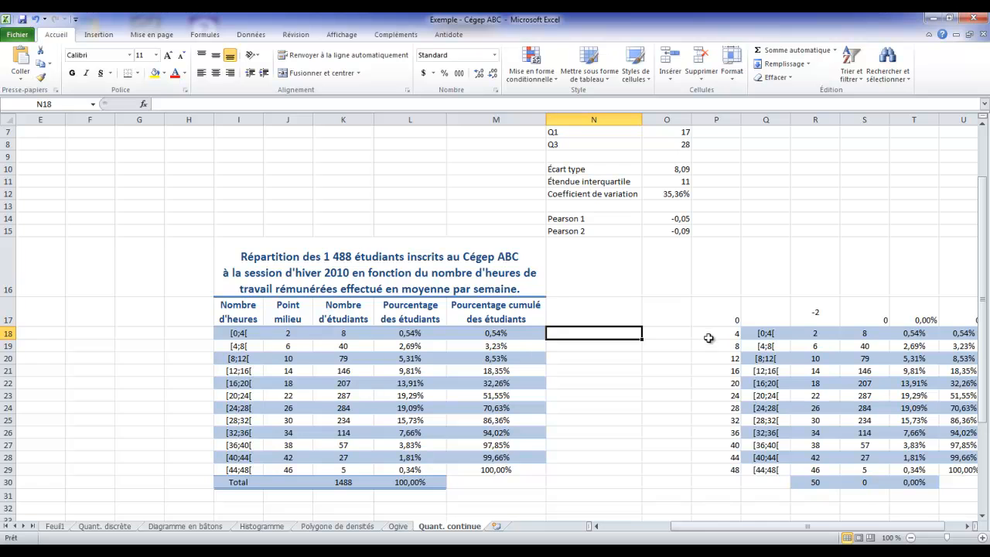
pyautogui.scroll(1, 708, 337)
pyautogui.scroll(1, 712, 294)
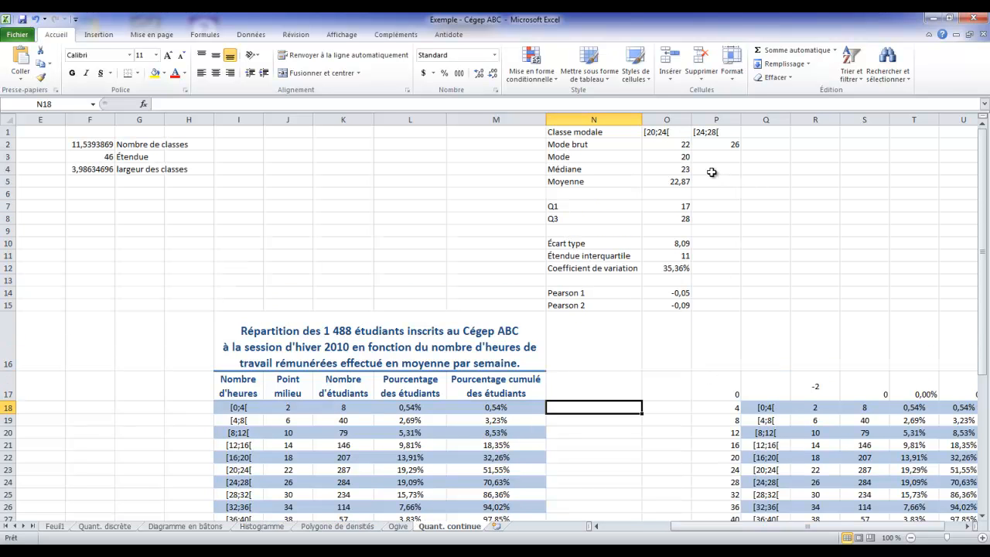
pyautogui.click(669, 157)
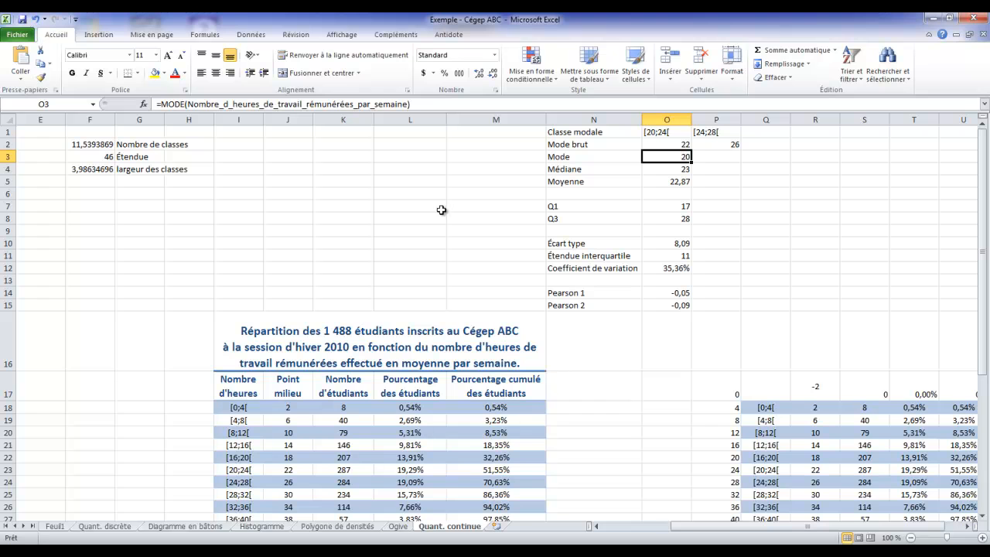
pyautogui.click(713, 158)
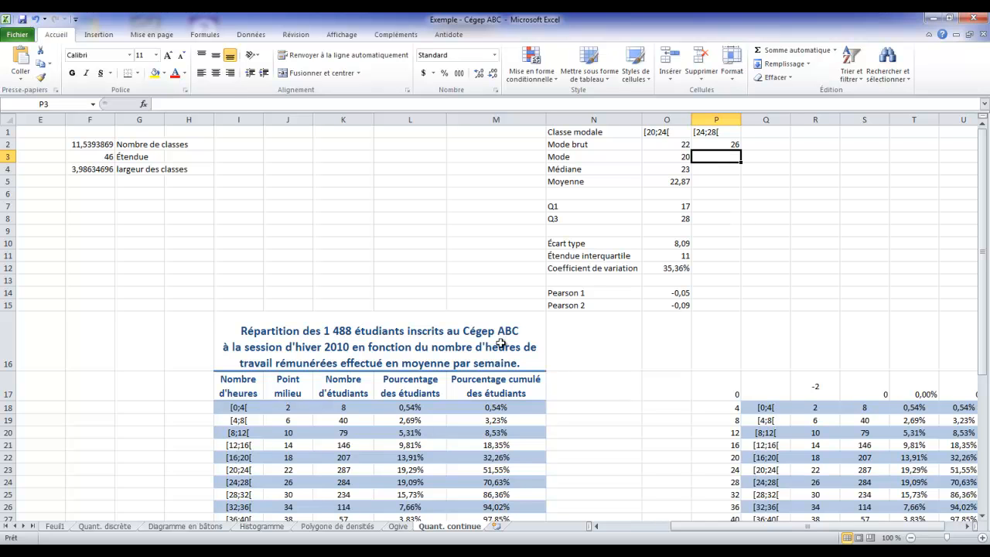
# Step: Compare the histogram bars of the 20–24 and 24–28 hour classes and return to the Quant. continue sheet
pyautogui.click(261, 526)
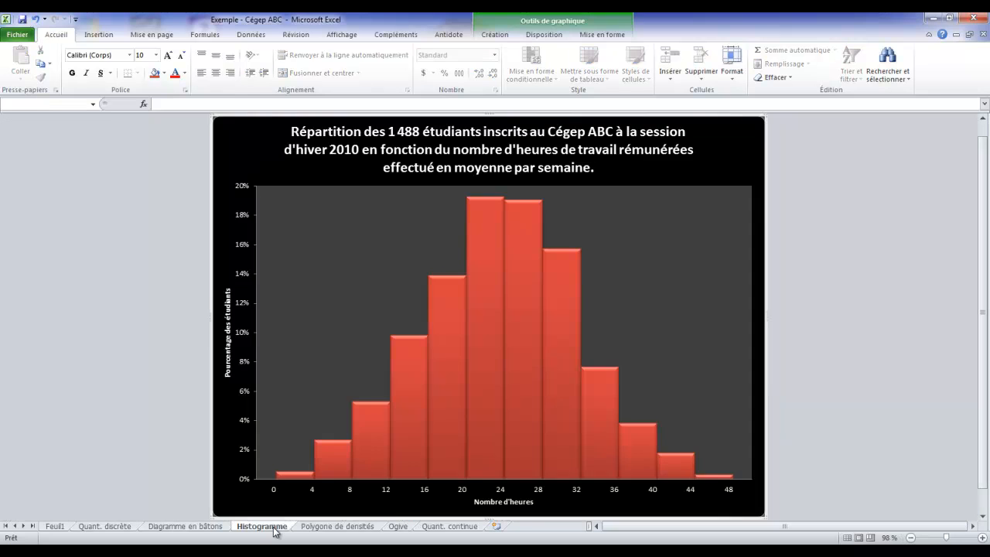
pyautogui.moveTo(516, 236)
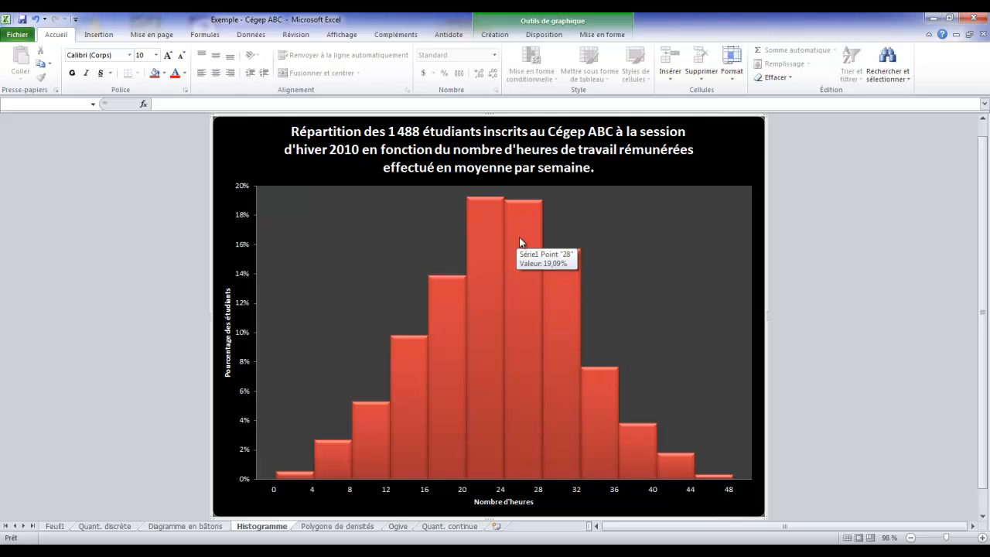
pyautogui.moveTo(503, 214)
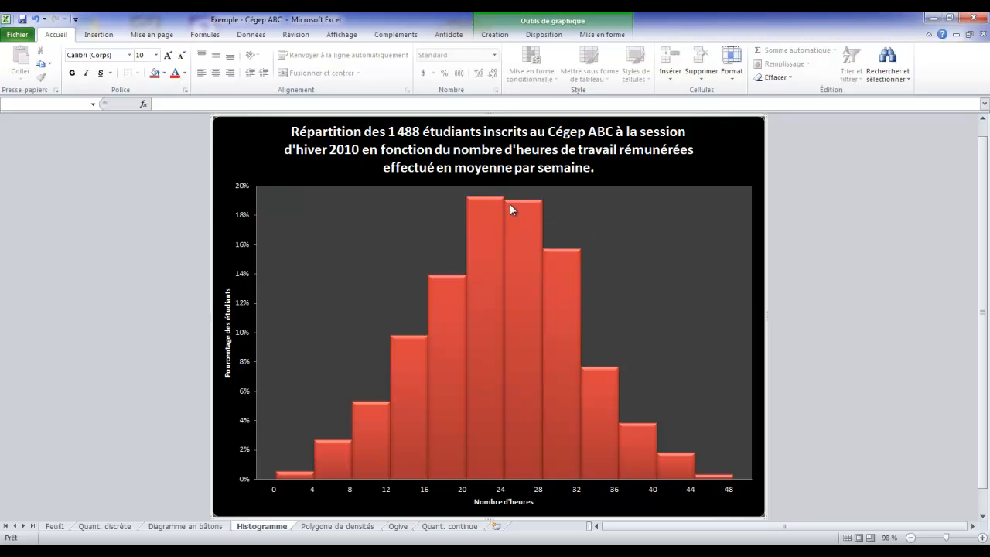
pyautogui.moveTo(486, 302)
pyautogui.click(450, 527)
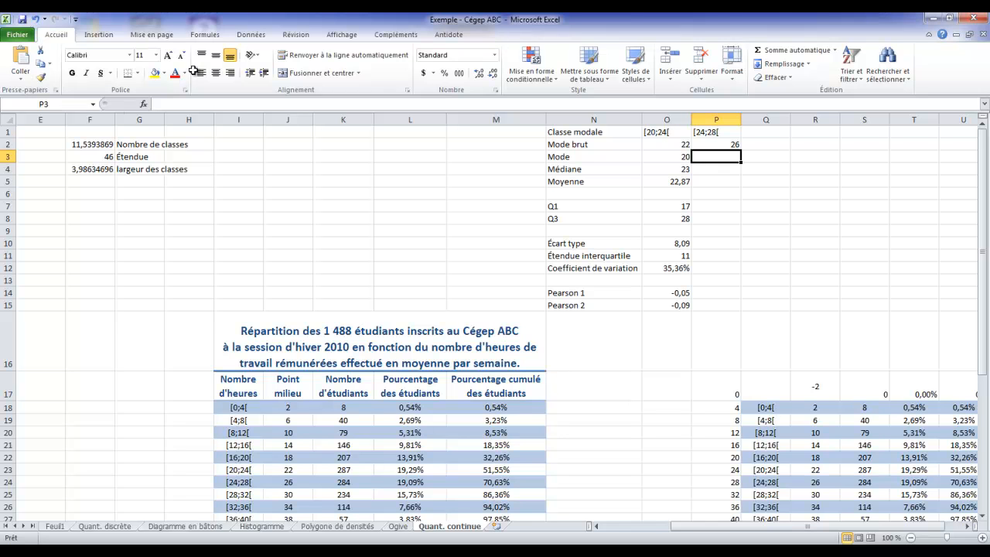
# Step: Handwrite the grouped-data mode formula Mo = Bi + (Δ1/(Δ1+Δ2))·a in red over the empty cells above the distribution table
pyautogui.click(478, 200)
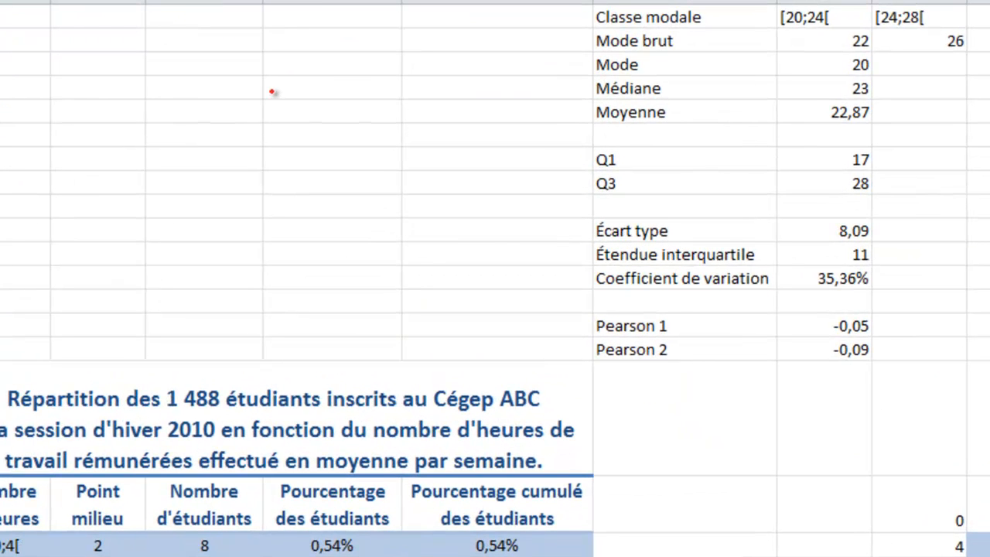
pyautogui.moveTo(293, 109)
pyautogui.mouseDown()
pyautogui.moveTo(323, 108)
pyautogui.moveTo(310, 85)
pyautogui.moveTo(341, 62)
pyautogui.moveTo(370, 78)
pyautogui.mouseUp()
pyautogui.moveTo(232, 159)
pyautogui.mouseDown()
pyautogui.moveTo(231, 142)
pyautogui.moveTo(253, 164)
pyautogui.moveTo(244, 170)
pyautogui.mouseUp()
pyautogui.moveTo(262, 172); pyautogui.dragTo(267, 179)
pyautogui.click(261, 164)
pyautogui.moveTo(286, 141); pyautogui.dragTo(291, 162)
pyautogui.moveTo(282, 153); pyautogui.dragTo(368, 147)
pyautogui.moveTo(321, 171); pyautogui.dragTo(416, 144)
pyautogui.moveTo(347, 187)
pyautogui.mouseDown()
pyautogui.moveTo(339, 211)
pyautogui.moveTo(346, 187)
pyautogui.moveTo(370, 208)
pyautogui.mouseUp()
pyautogui.moveTo(382, 181)
pyautogui.mouseDown()
pyautogui.moveTo(383, 198)
pyautogui.moveTo(389, 188)
pyautogui.moveTo(417, 203)
pyautogui.moveTo(404, 165)
pyautogui.moveTo(431, 203)
pyautogui.mouseUp()
pyautogui.moveTo(317, 122)
pyautogui.mouseDown()
pyautogui.moveTo(316, 171)
pyautogui.moveTo(340, 208)
pyautogui.mouseUp()
pyautogui.moveTo(416, 109)
pyautogui.mouseDown()
pyautogui.moveTo(467, 171)
pyautogui.moveTo(469, 194)
pyautogui.mouseUp()
pyautogui.click(472, 126)
pyautogui.moveTo(505, 113)
pyautogui.mouseDown()
pyautogui.moveTo(504, 125)
pyautogui.moveTo(516, 123)
pyautogui.mouseUp()
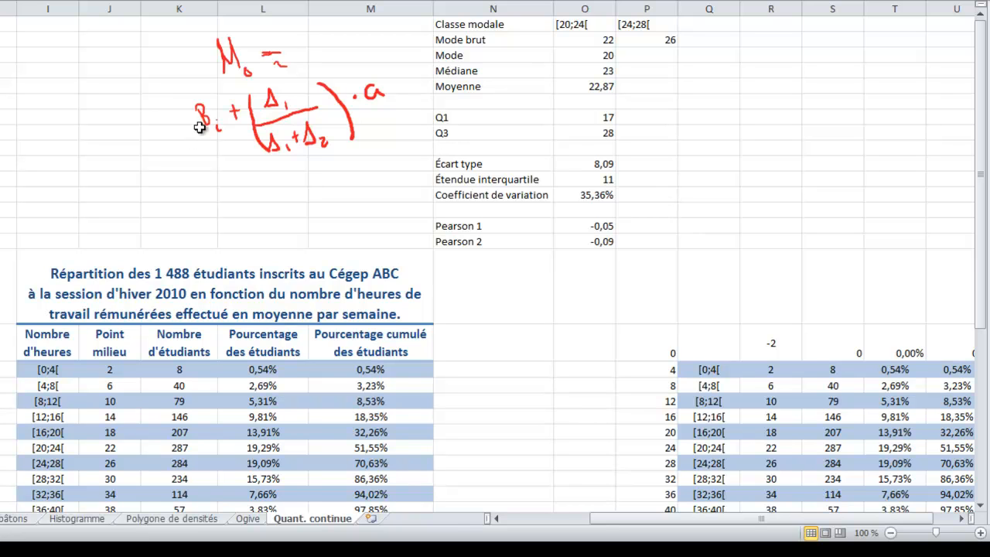
# Step: Begin the interpolated mode formula in P3 with the lower bound 20 and the numerator L23-L22, as =20+((L23-L22)/((
pyautogui.click(648, 56)
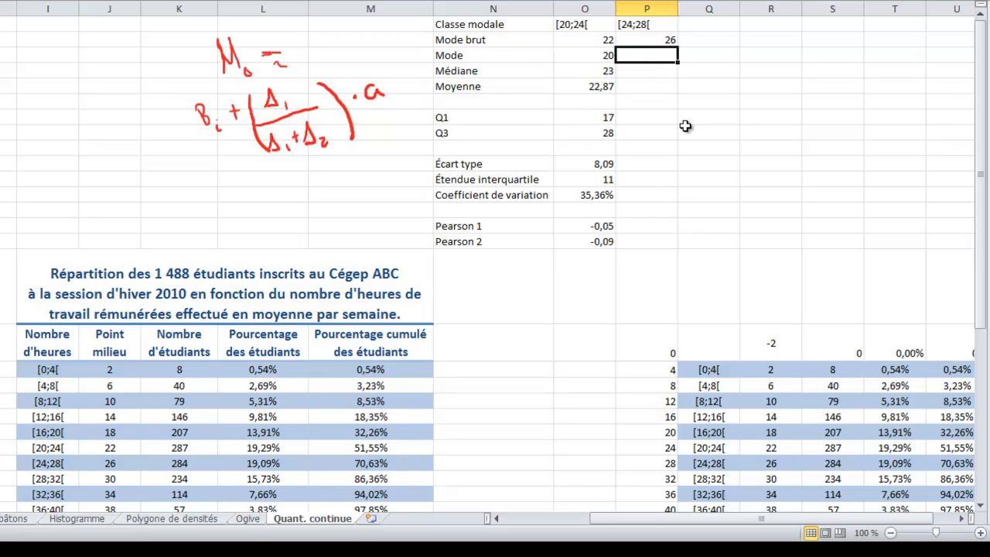
pyautogui.write('=')
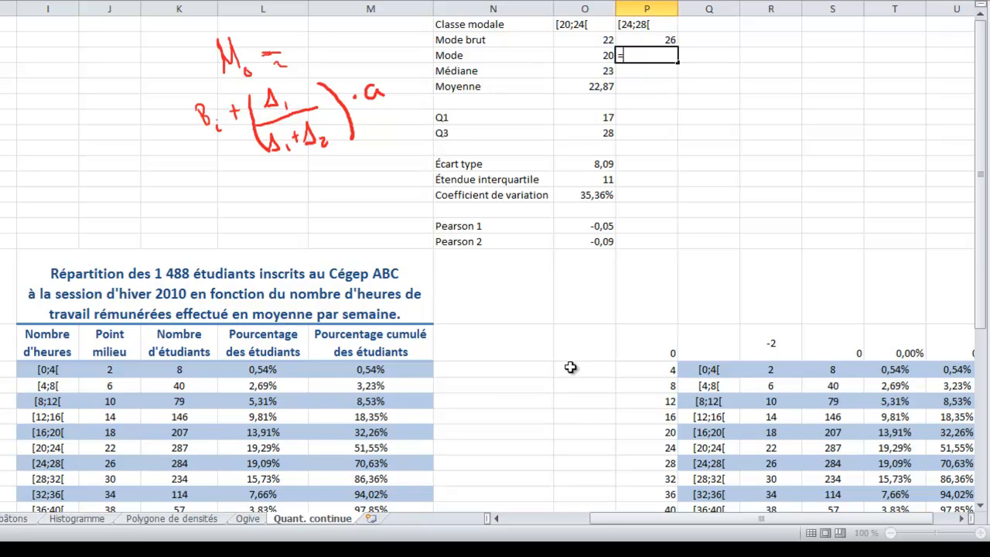
pyautogui.write('20+((')
pyautogui.click(277, 448)
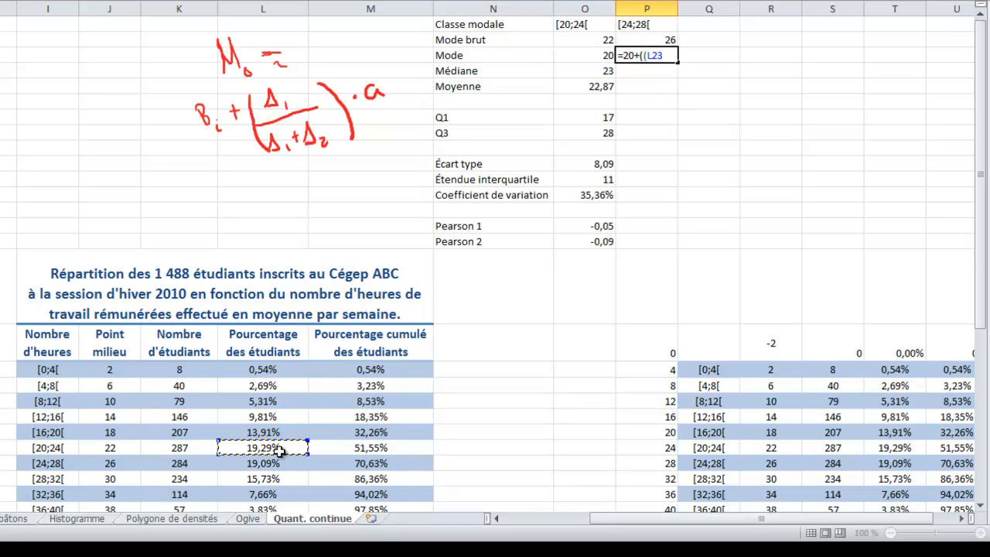
pyautogui.write('-')
pyautogui.click(267, 432)
pyautogui.write(')/((')
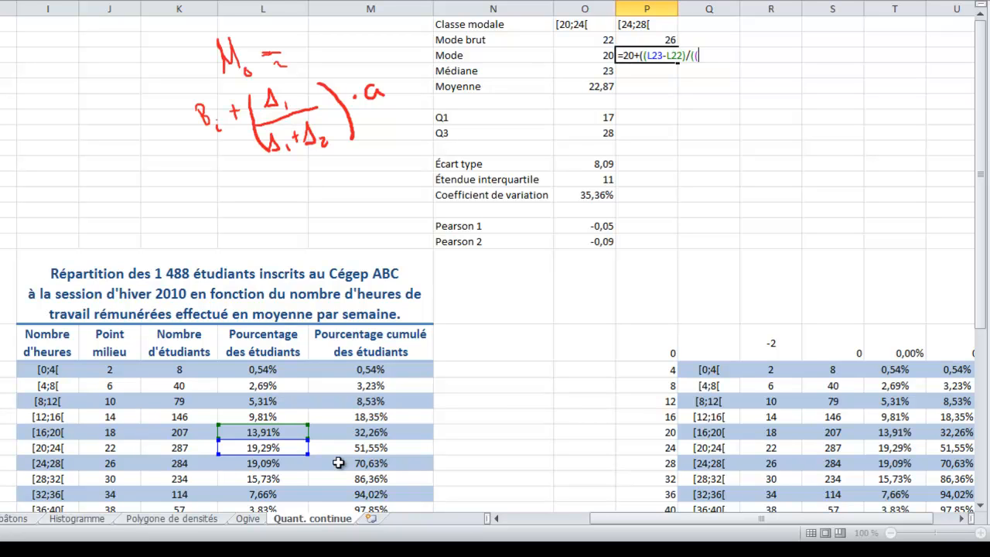
# Step: Complete the P3 formula with the denominator (L23-L22)+(L23-L24), multiply the fraction by the class width 4, and enter it
pyautogui.click(284, 449)
pyautogui.write('-')
pyautogui.click(267, 433)
pyautogui.write(')+')
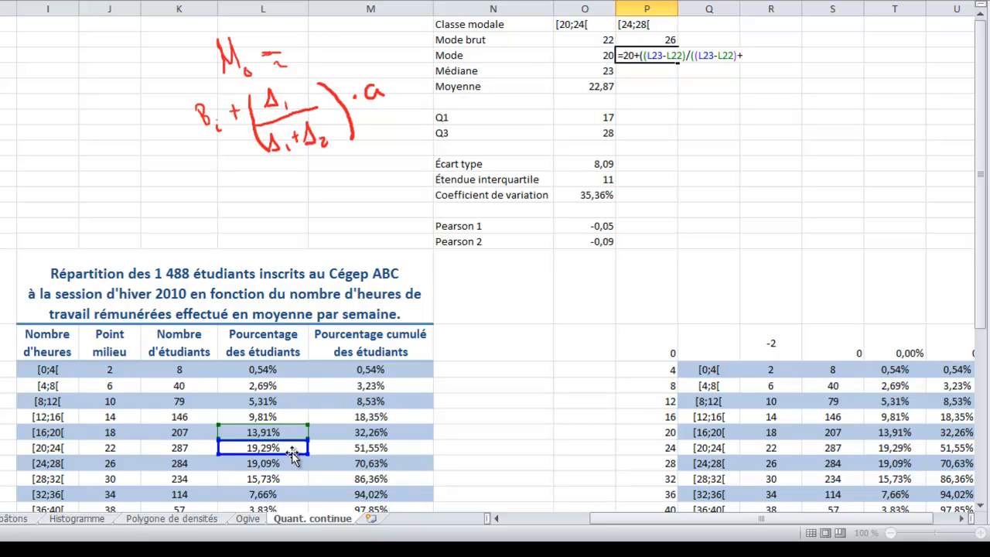
pyautogui.click(292, 448)
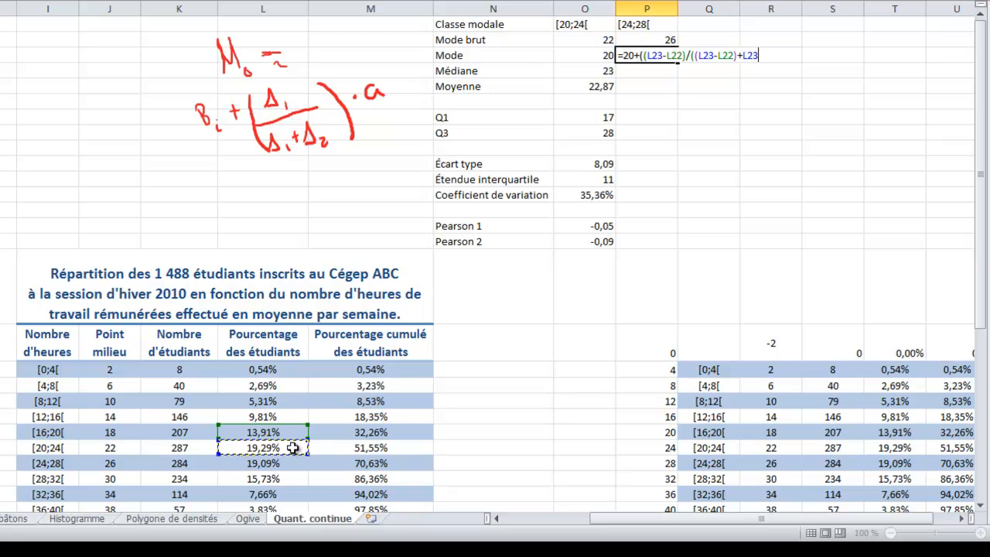
pyautogui.press('BackSpace')
pyautogui.press('BackSpace')
pyautogui.press('BackSpace')
pyautogui.write('(')
pyautogui.click(292, 447)
pyautogui.write('-')
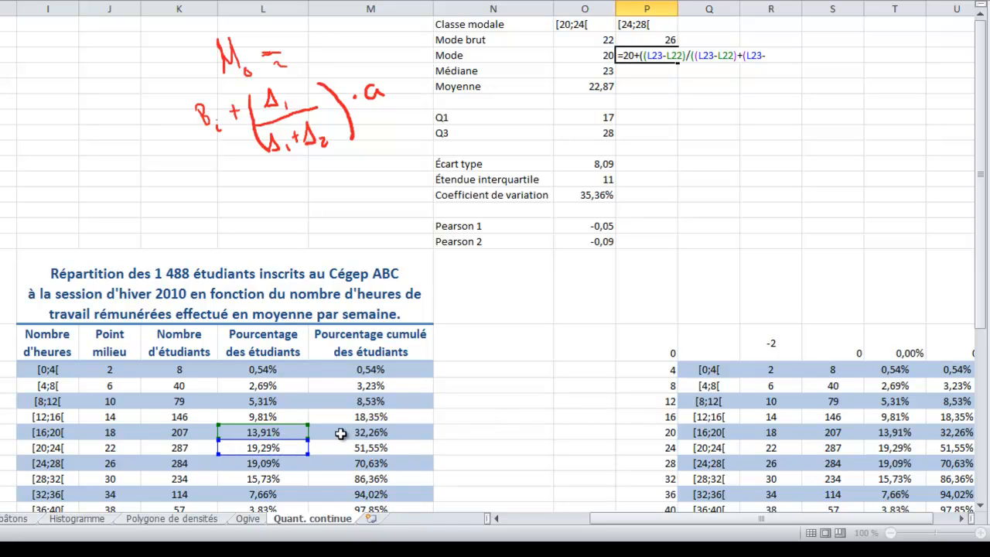
pyautogui.click(285, 467)
pyautogui.write('))')
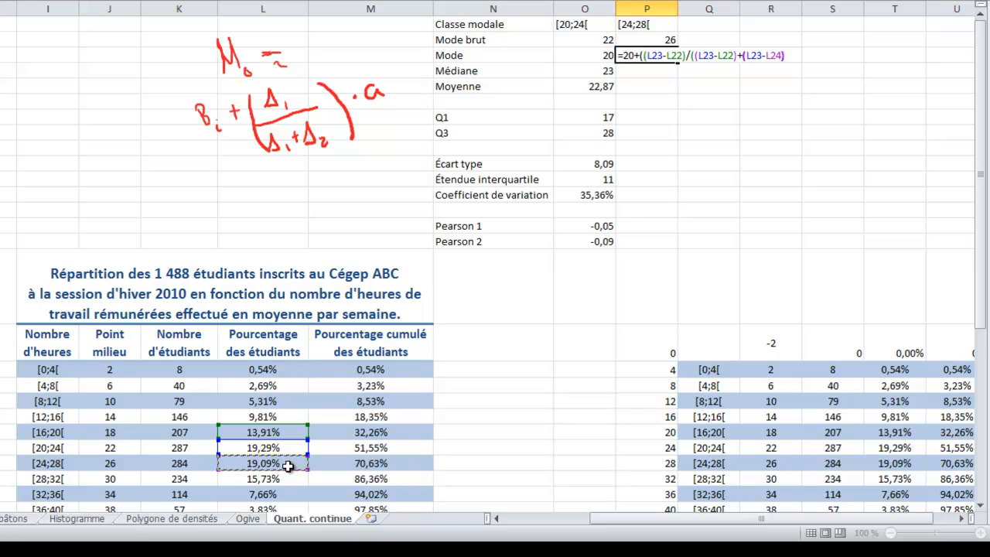
pyautogui.write(')*4')
pyautogui.press('Return')
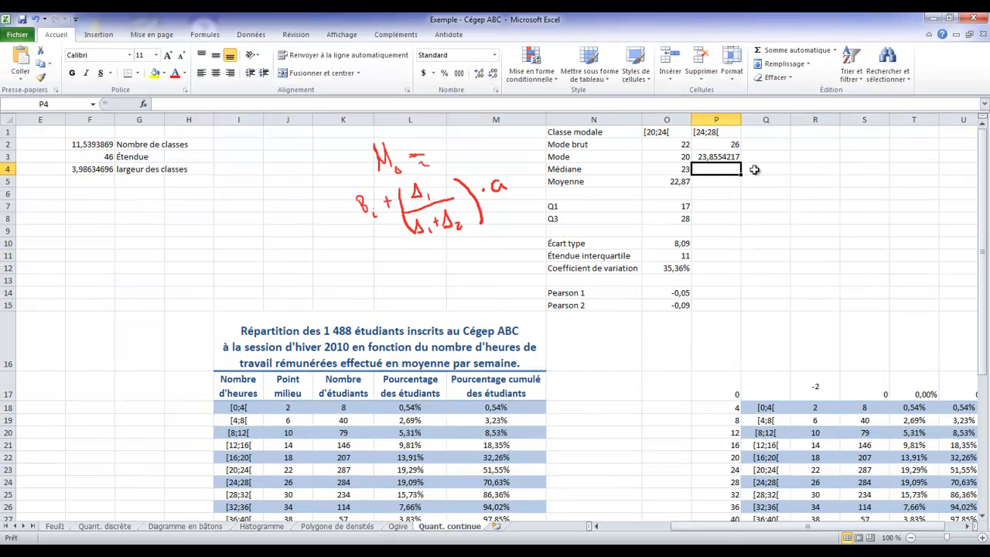
# Step: Reduce the displayed precision of the interpolated mode in P3 to two decimal places
pyautogui.click(672, 69)
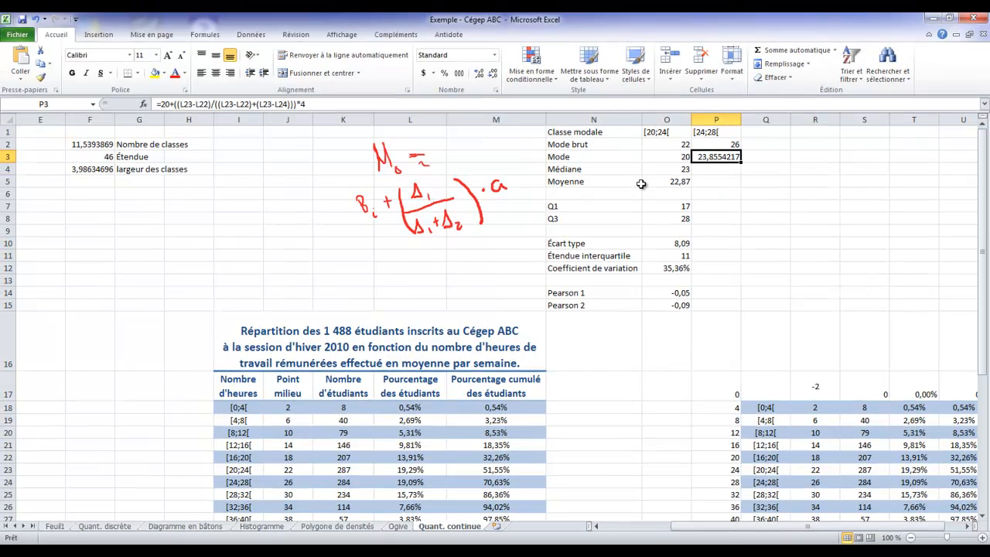
pyautogui.click(493, 74)
pyautogui.click(493, 74)
pyautogui.click(492, 74)
pyautogui.click(492, 73)
pyautogui.click(493, 73)
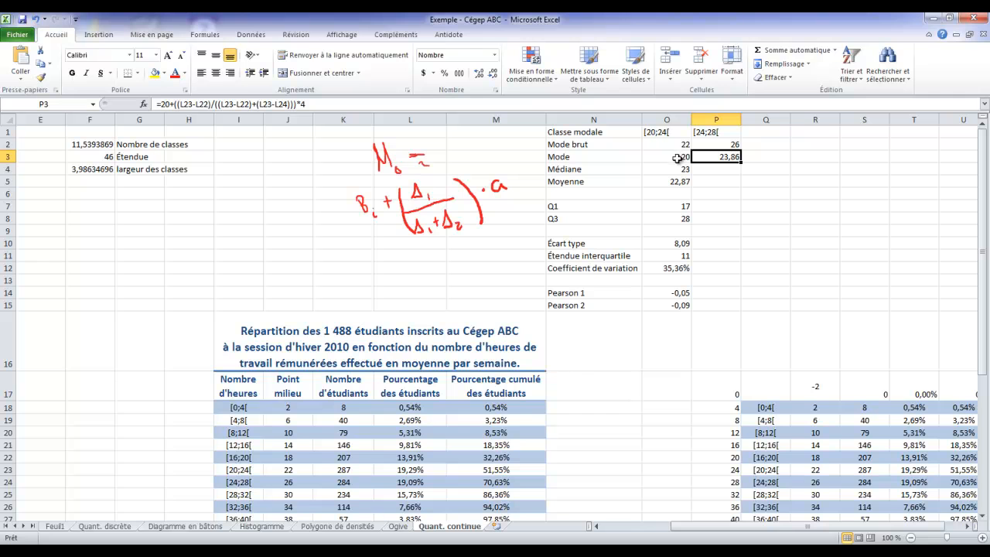
# Step: Examine where the interpolated mode falls between the two tallest bars of the Histogramme chart and return to the Quant. continue sheet
pyautogui.click(282, 529)
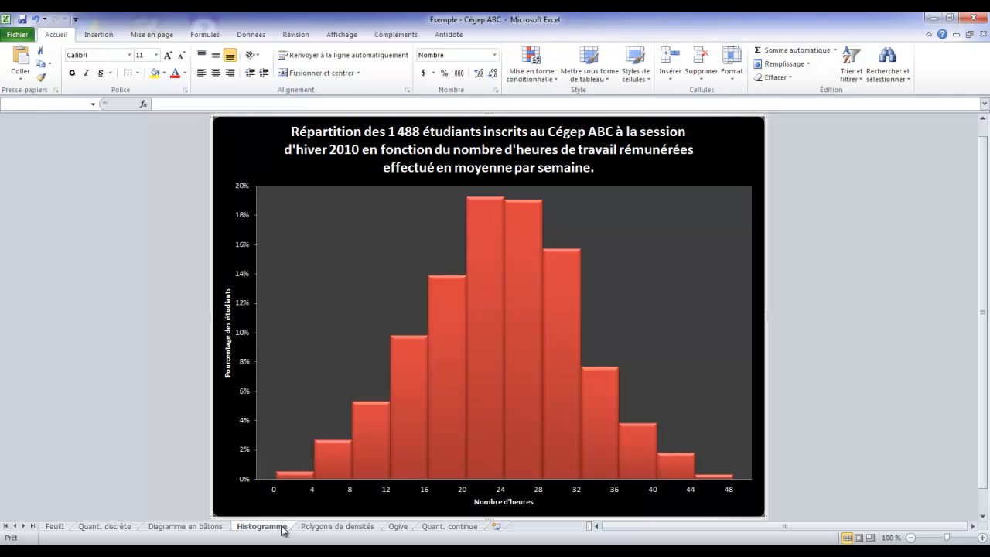
pyautogui.moveTo(500, 206)
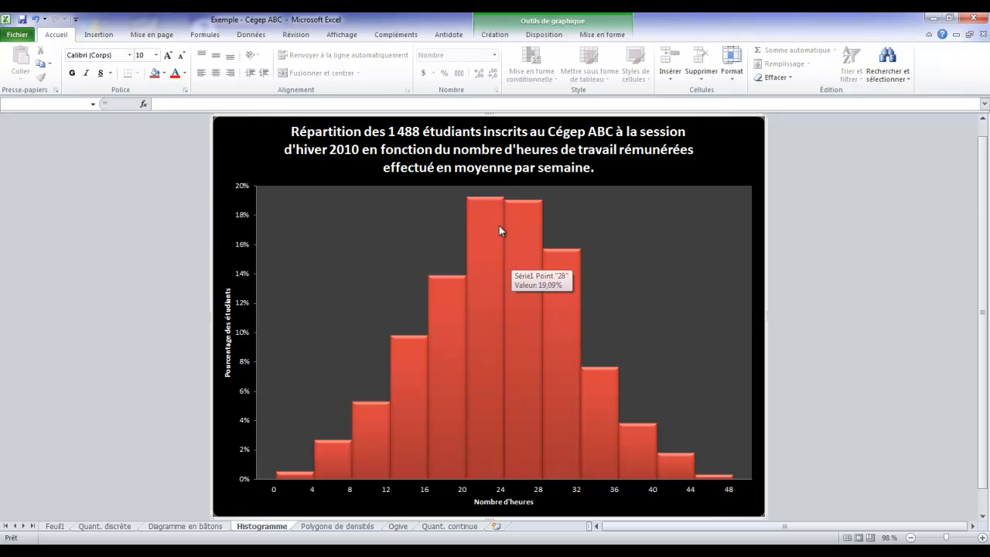
pyautogui.moveTo(514, 223)
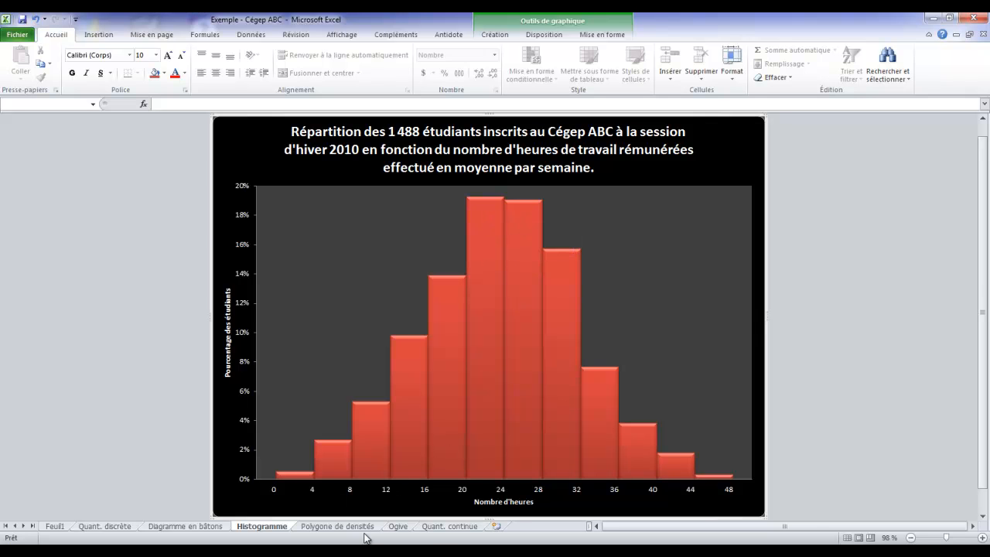
pyautogui.click(449, 526)
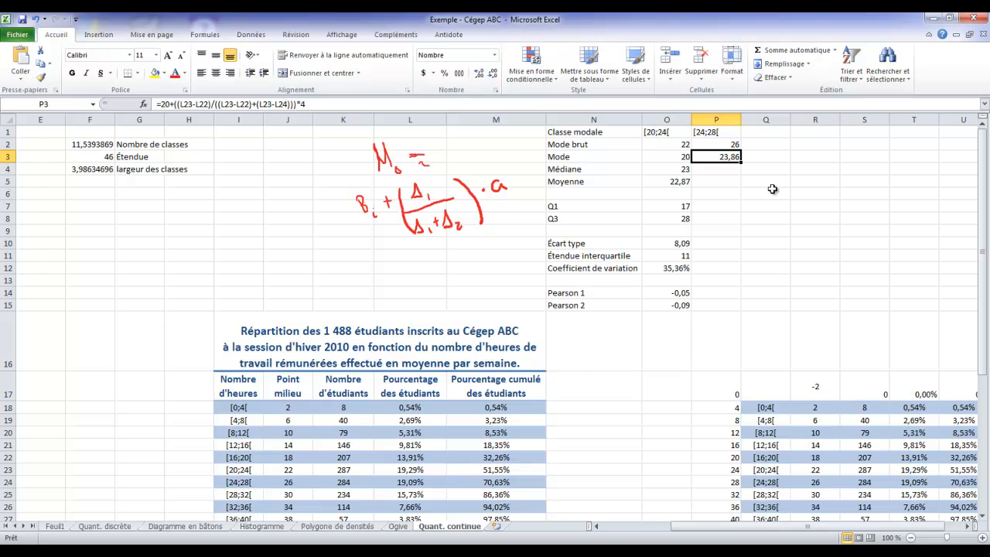